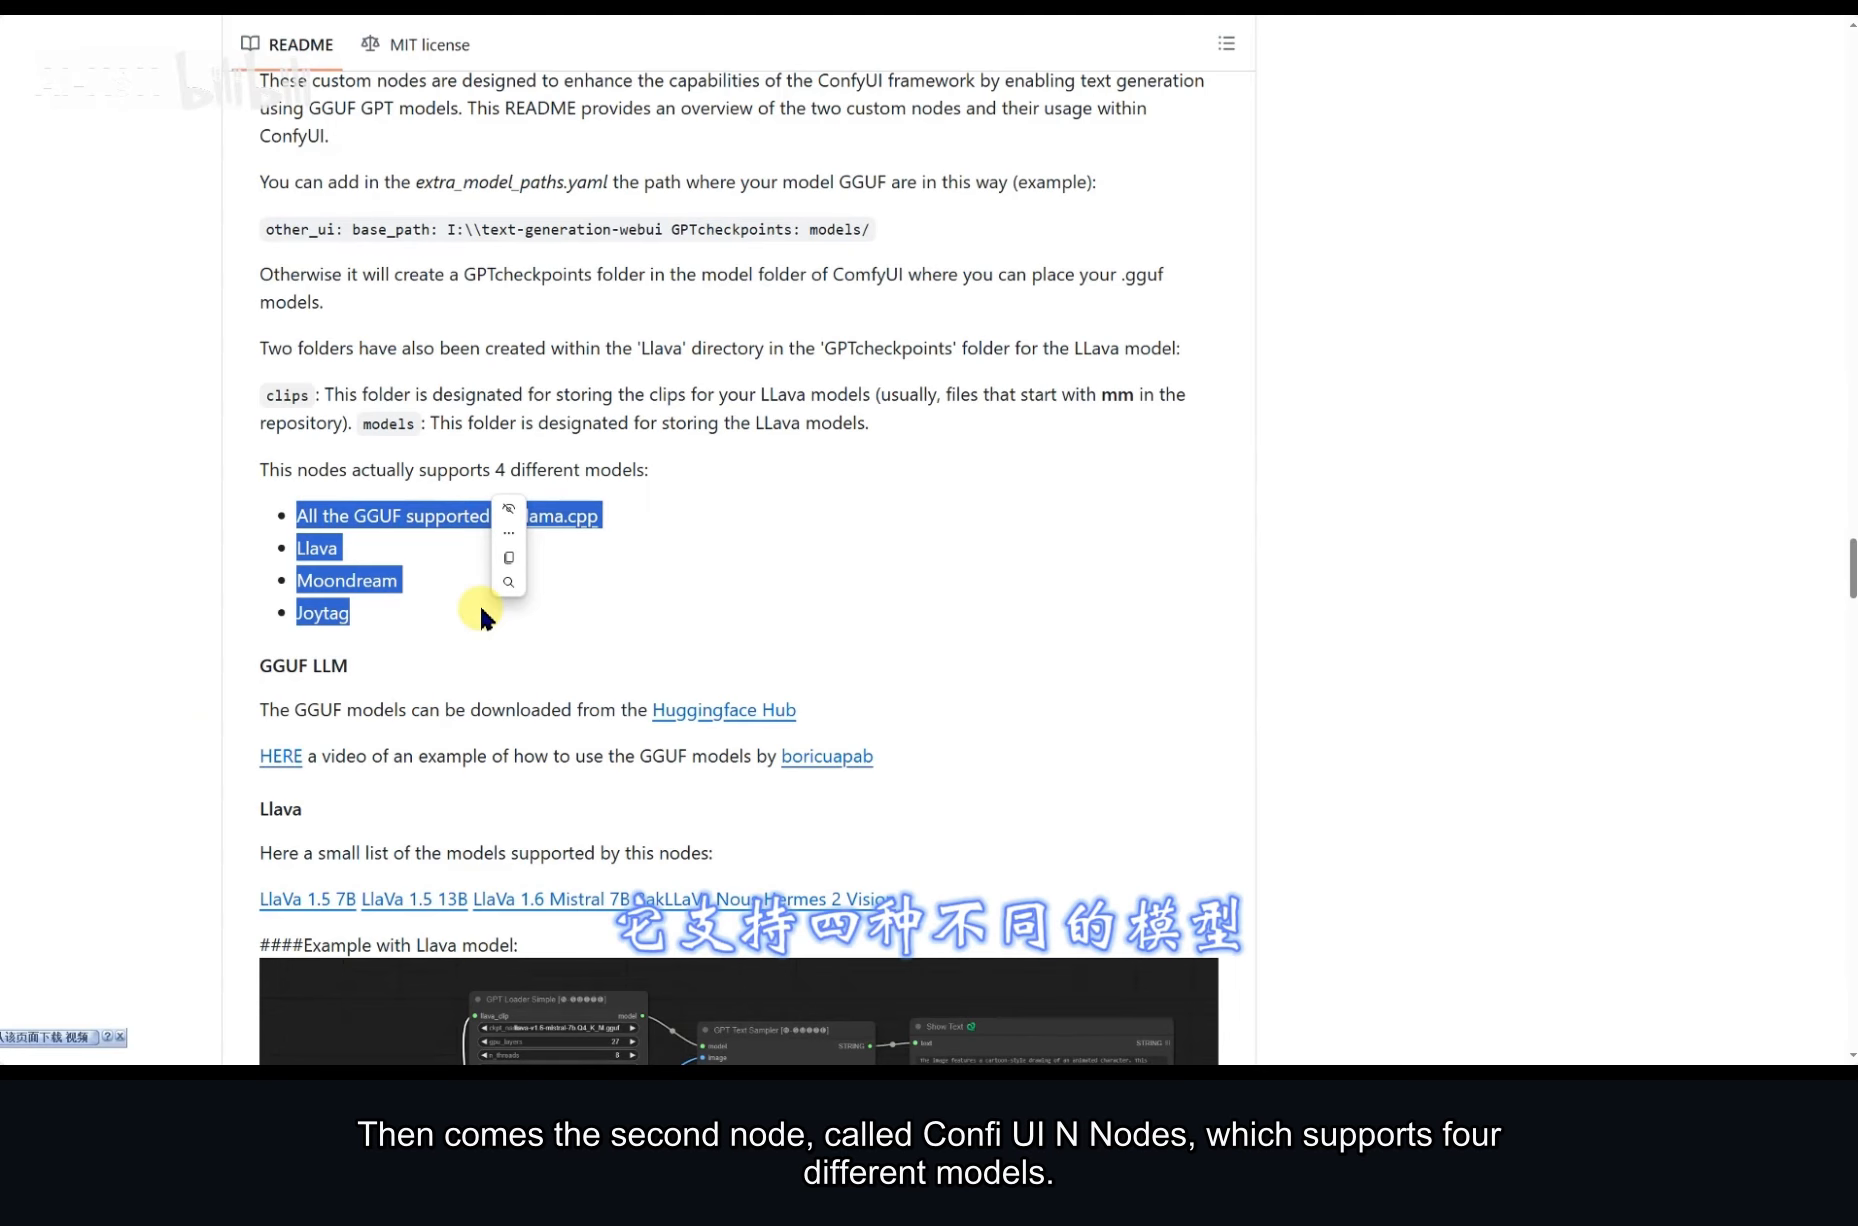
Step: Read the N-Nodes README's list of supported models and examine the GGUF text-generation workflow in ComfyUI
{"action": "scroll", "coordinate": [485, 620], "scroll_direction": "down", "scroll_amount": 7}
{"action": "scroll", "coordinate": [664, 656], "scroll_direction": "up", "scroll_amount": 5}
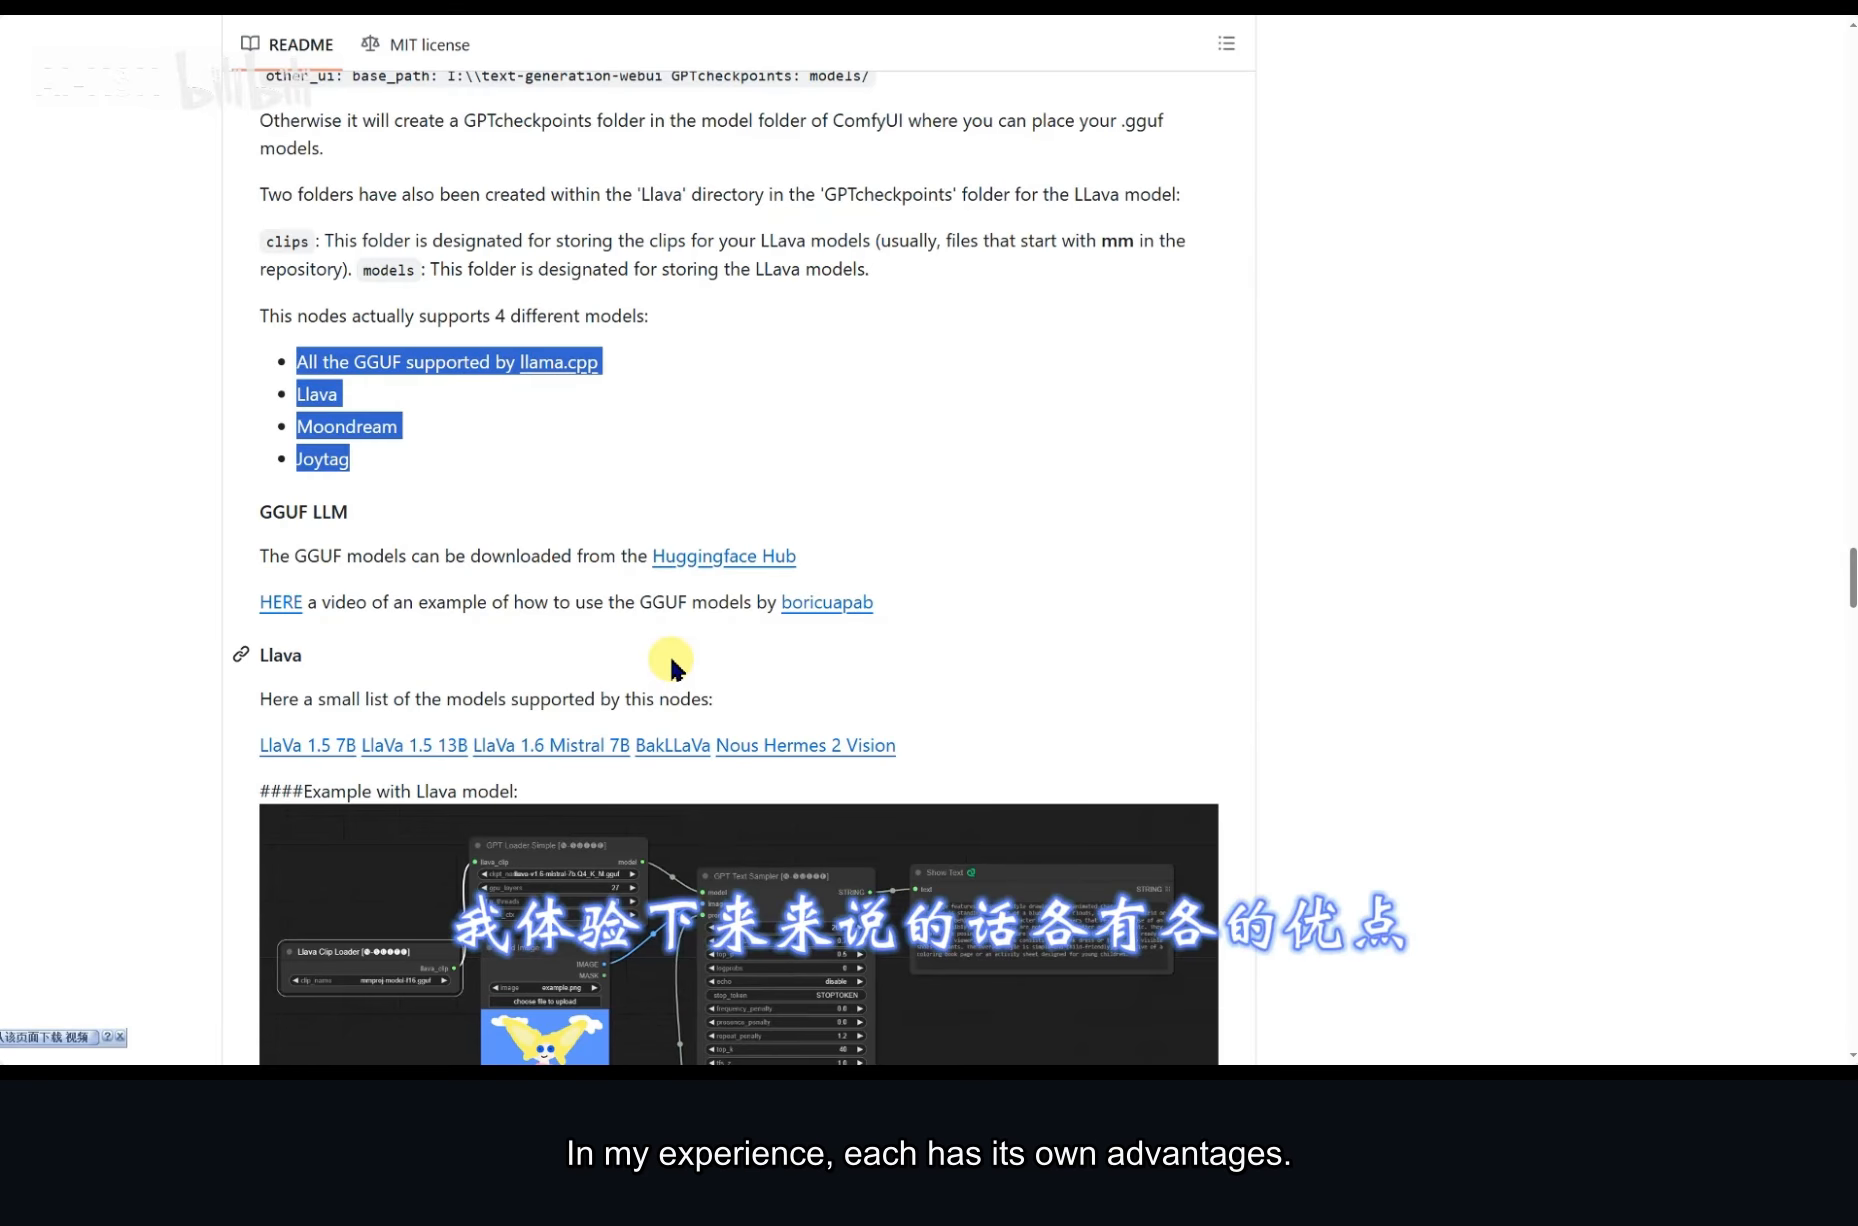
{"action": "scroll", "coordinate": [665, 660], "scroll_direction": "down", "scroll_amount": 3}
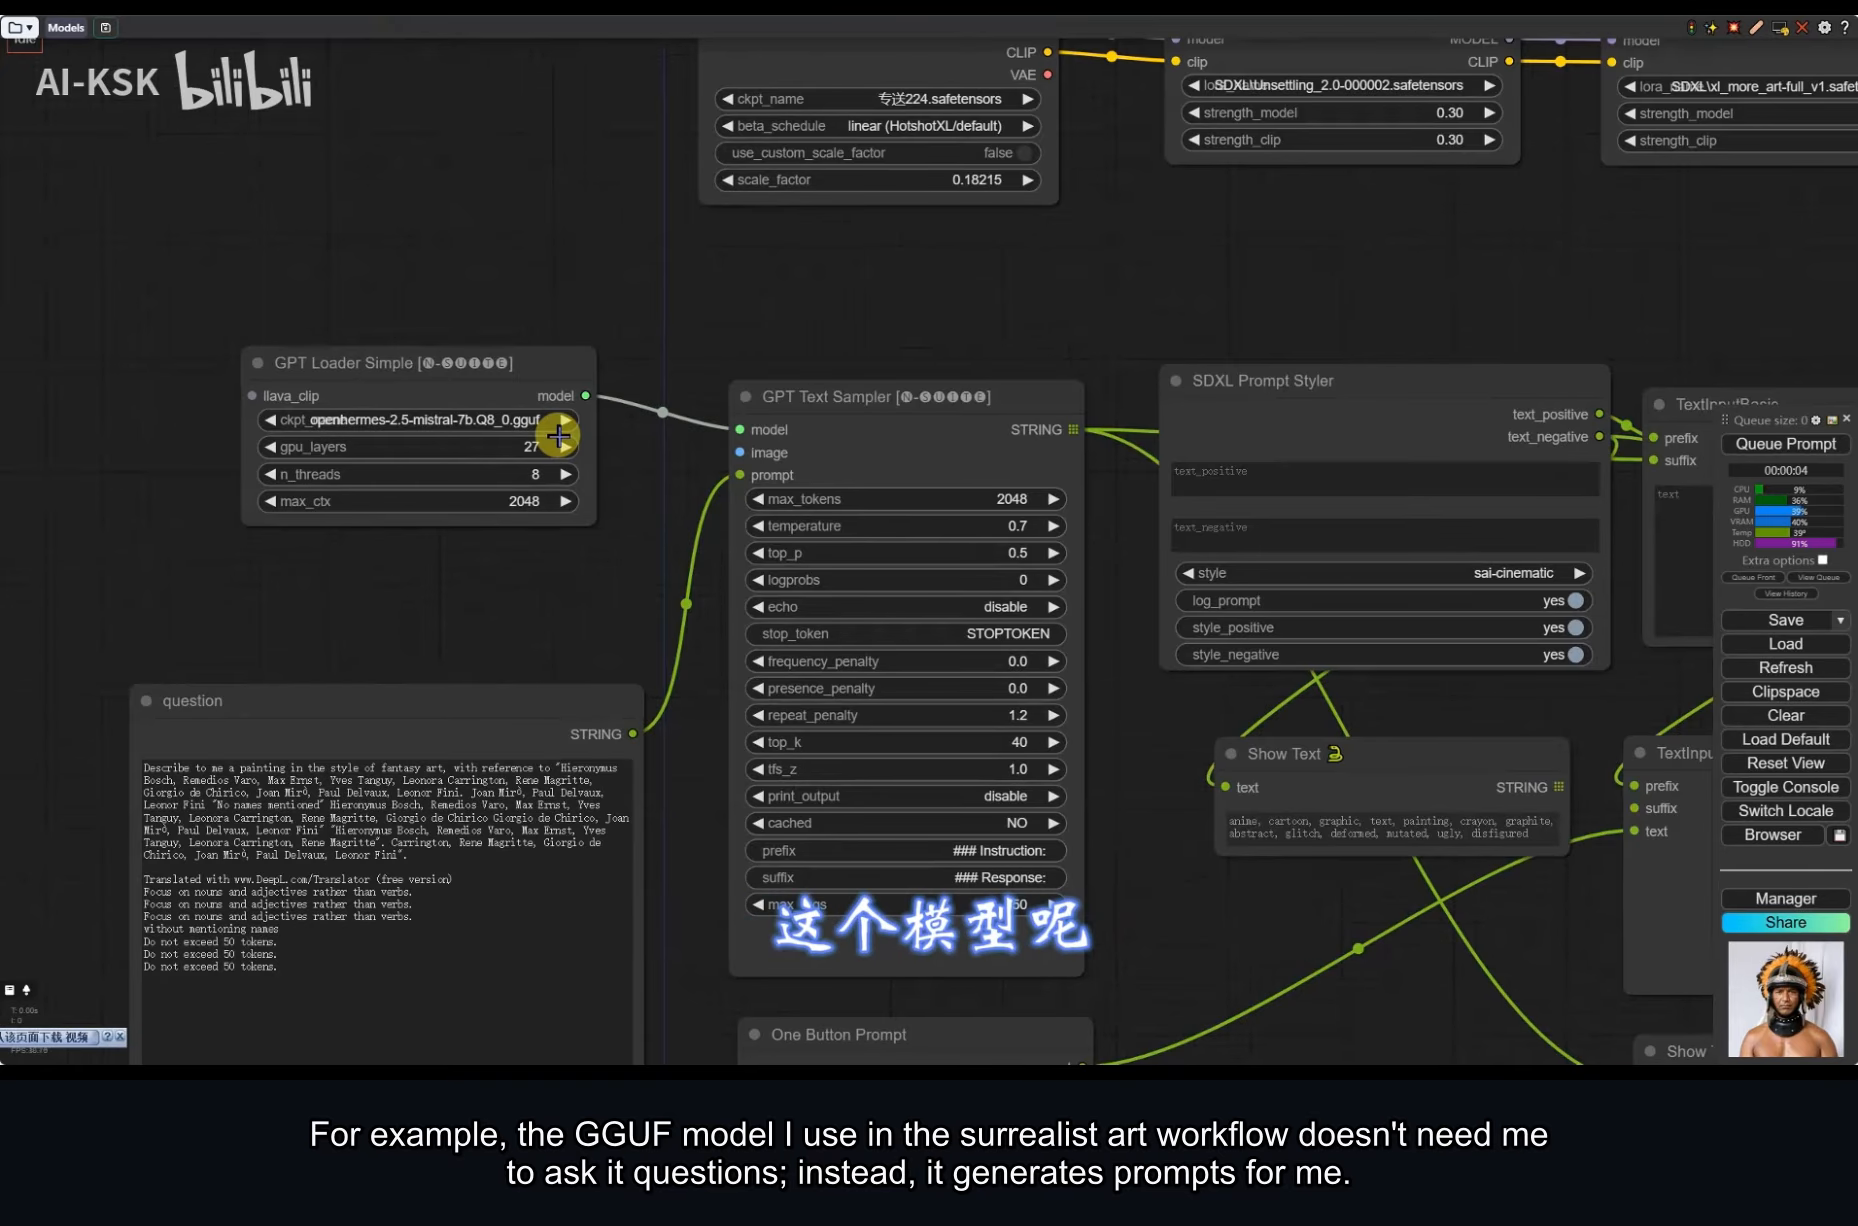
{"action": "scroll", "coordinate": [558, 435], "scroll_direction": "down", "scroll_amount": 2}
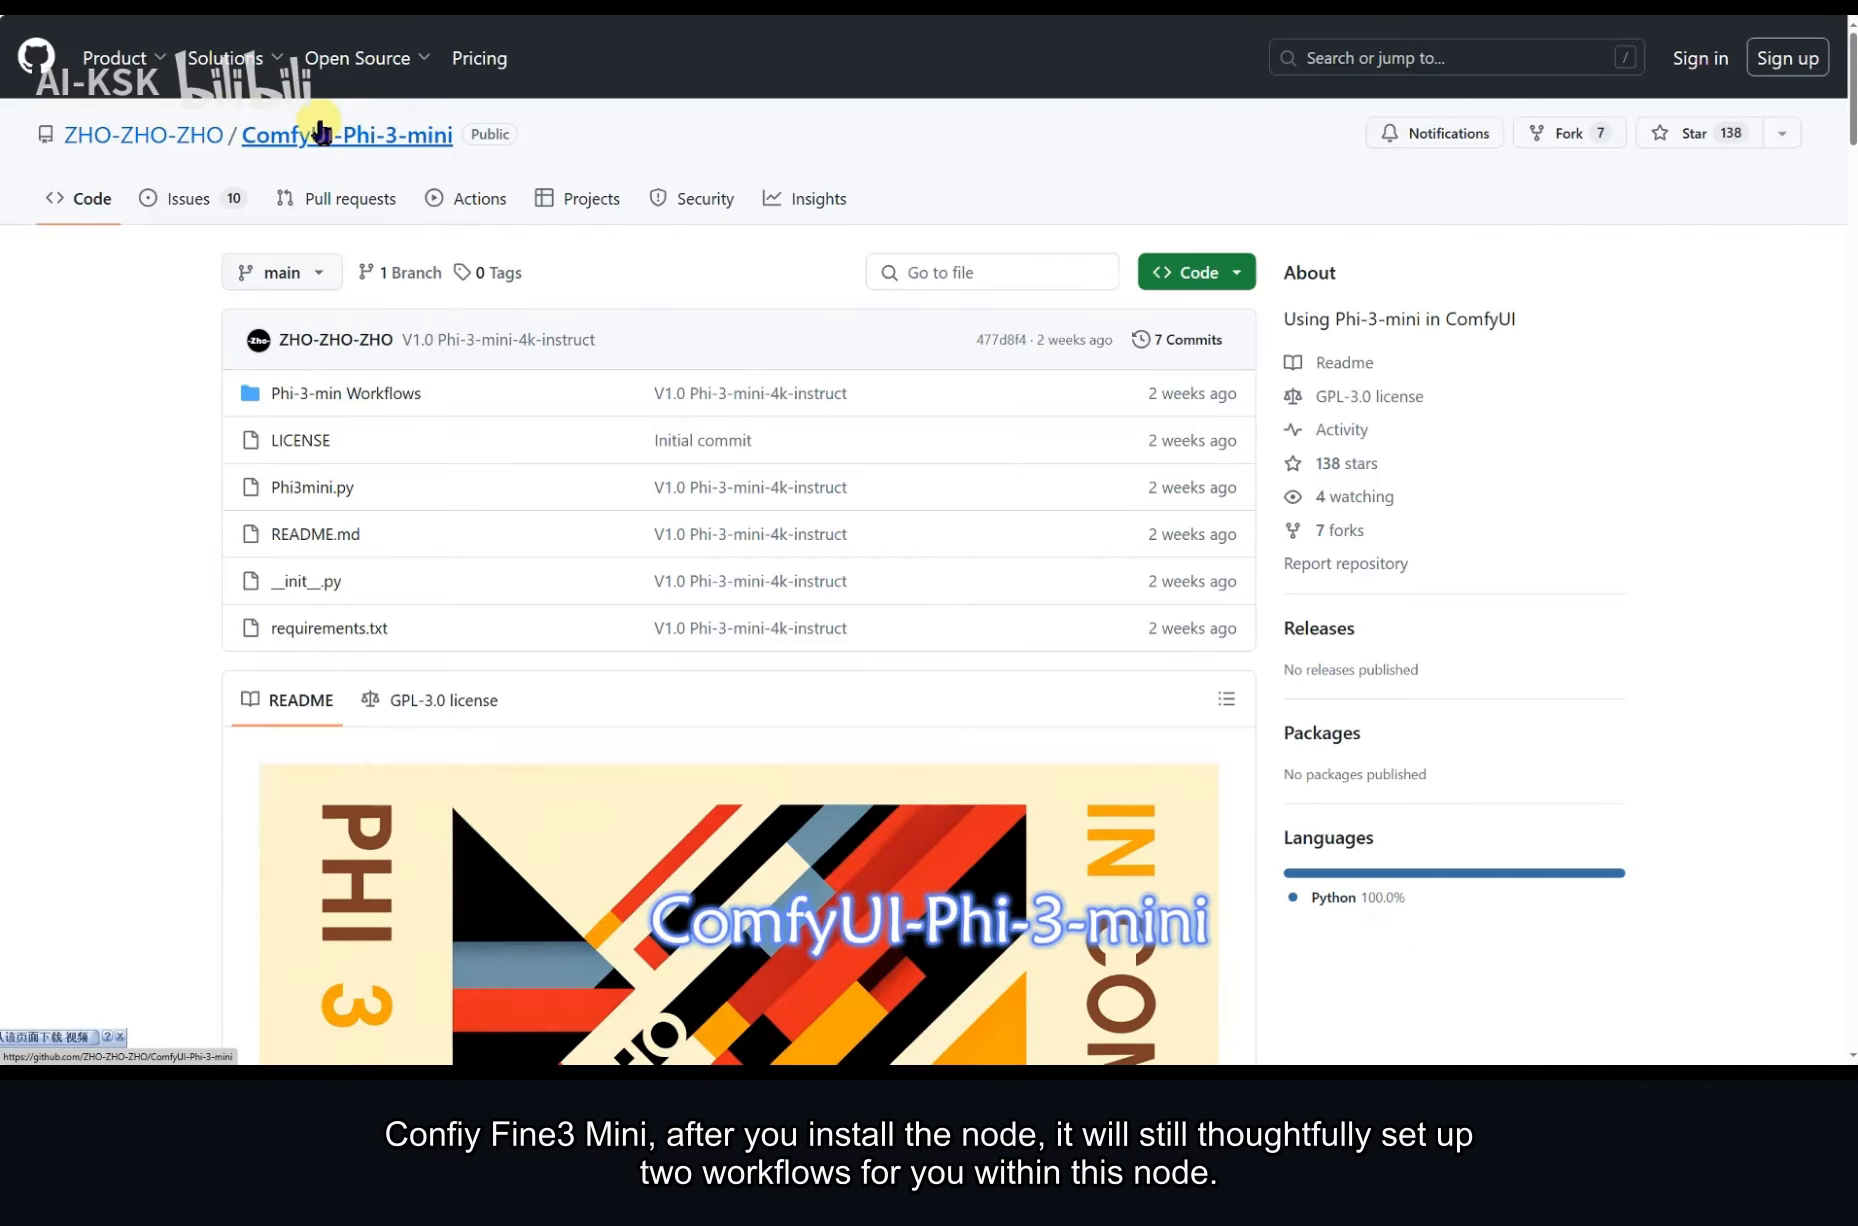
Step: Switch from the ComfyUI-Phi-3-mini repository to ComfyUI and examine the images generated by the Phi3mini workflow
{"action": "key", "text": "alt+Tab"}
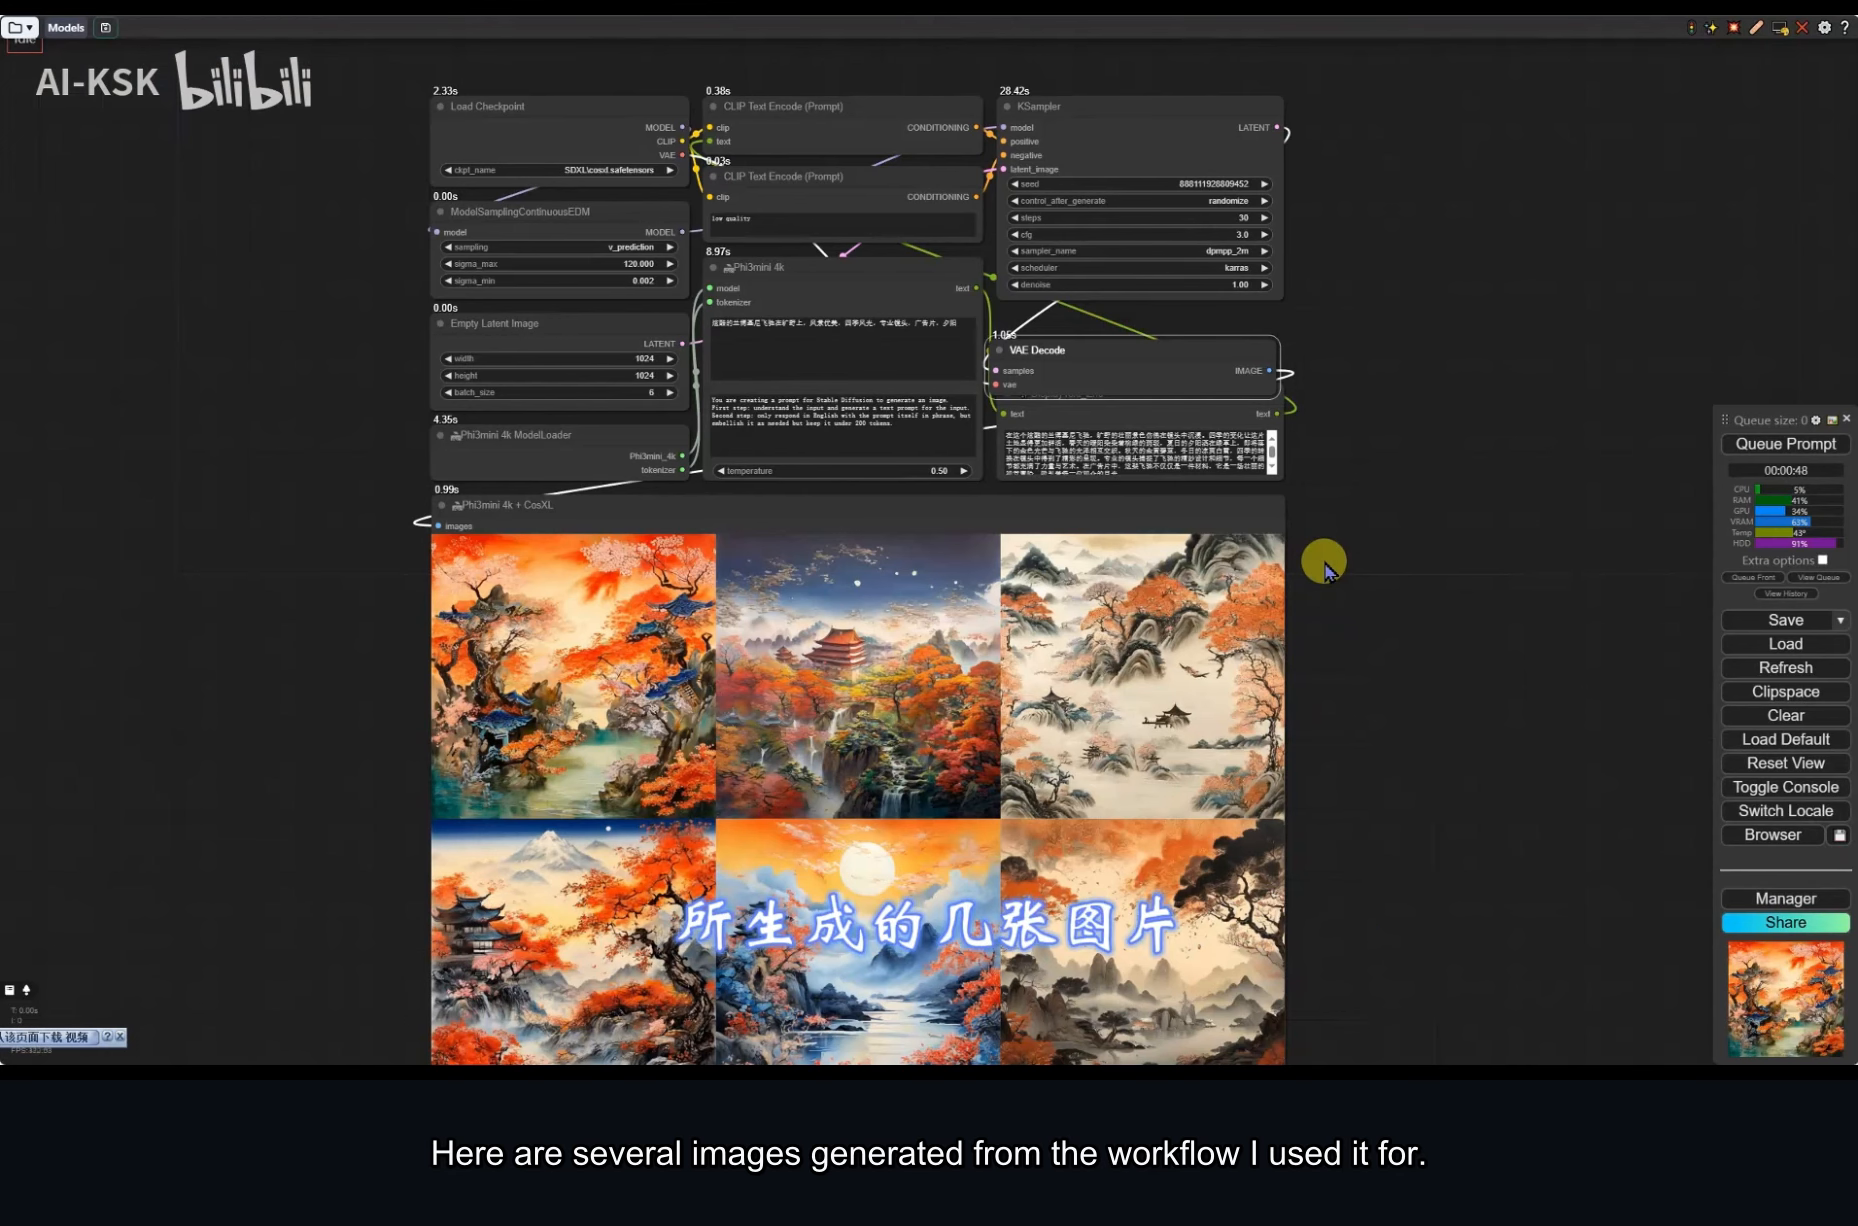
{"action": "scroll", "coordinate": [527, 493], "scroll_direction": "up", "scroll_amount": 2}
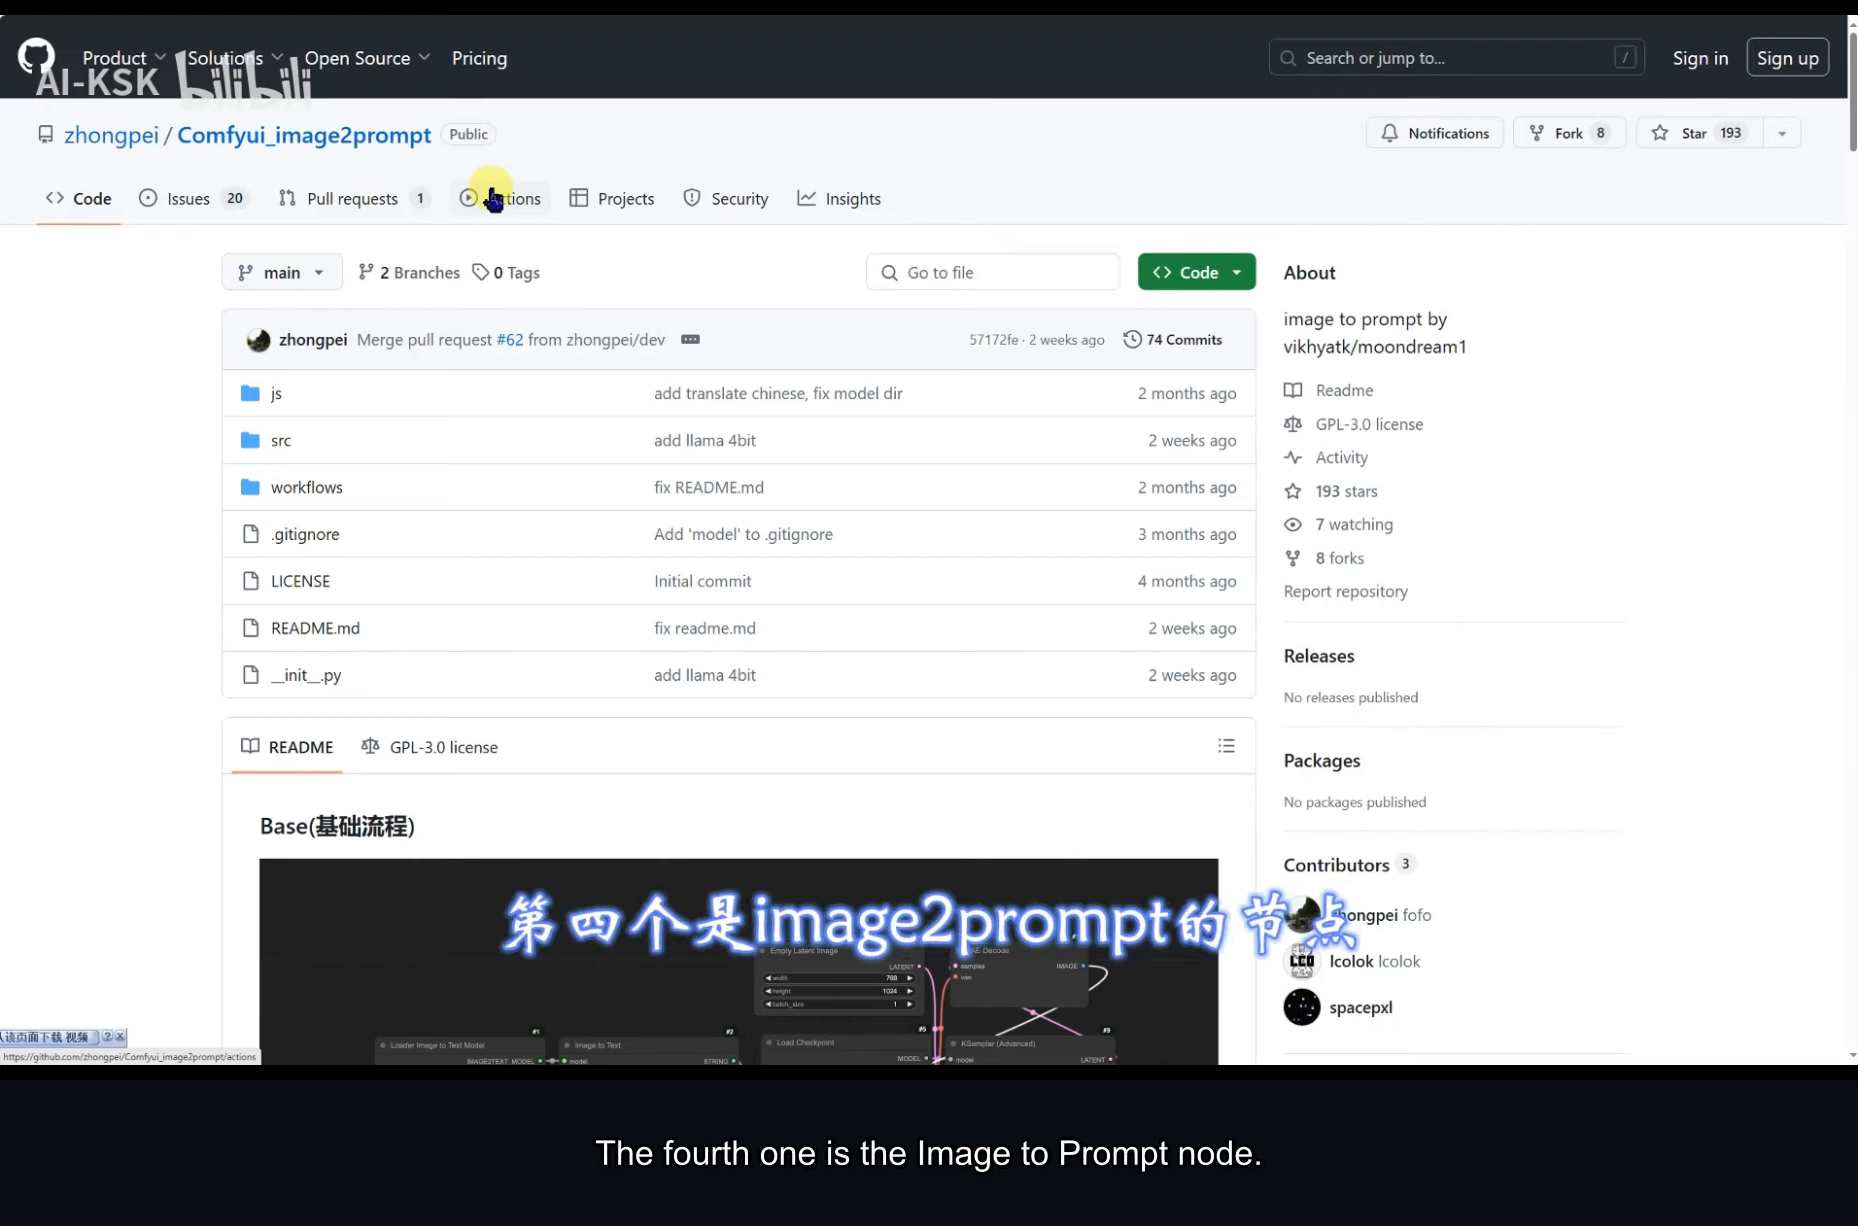
Step: Review the Comfyui_image2prompt README down to the model download section and highlight the list of model links
{"action": "scroll", "coordinate": [622, 531], "scroll_direction": "down", "scroll_amount": 7}
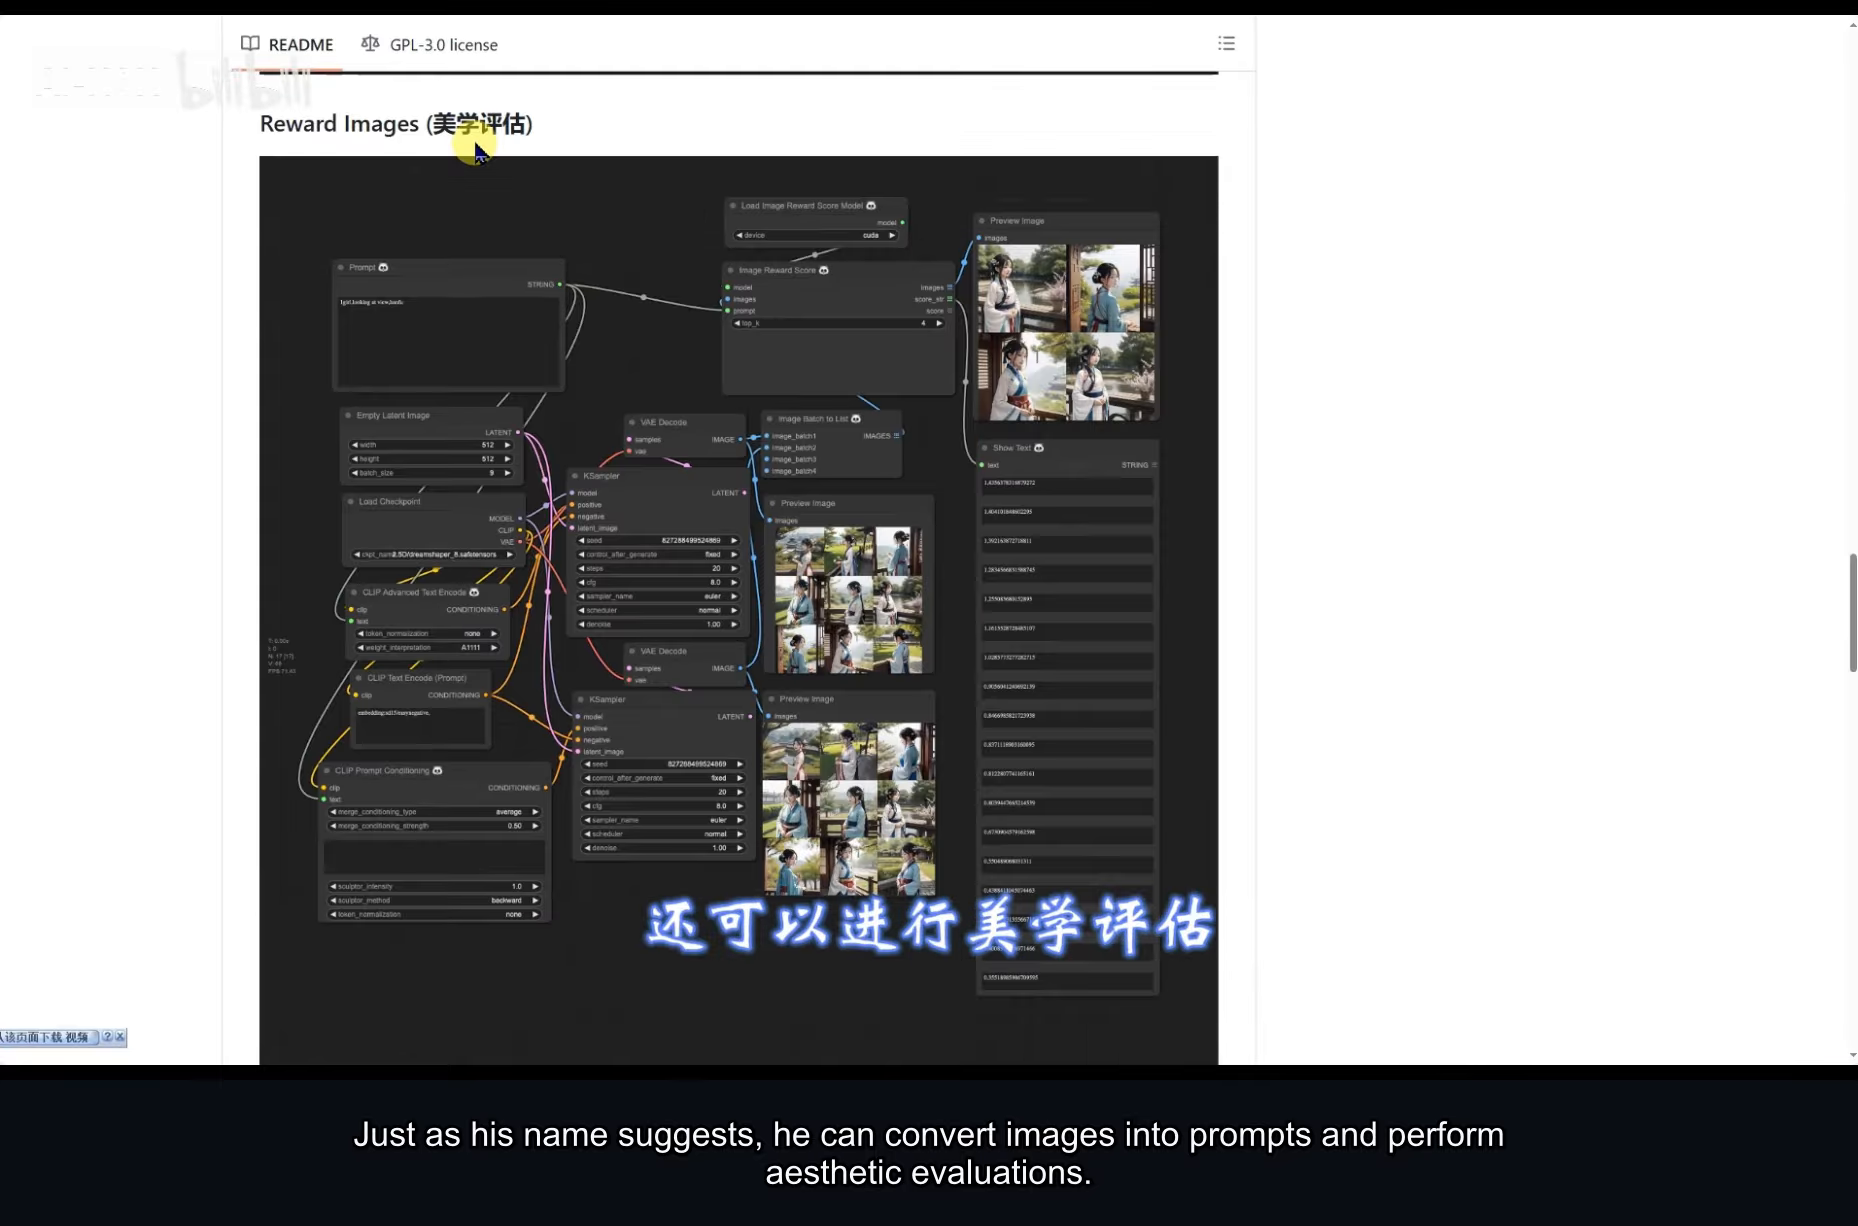
{"action": "scroll", "coordinate": [748, 590], "scroll_direction": "down", "scroll_amount": 8}
{"action": "scroll", "coordinate": [750, 590], "scroll_direction": "down", "scroll_amount": 1}
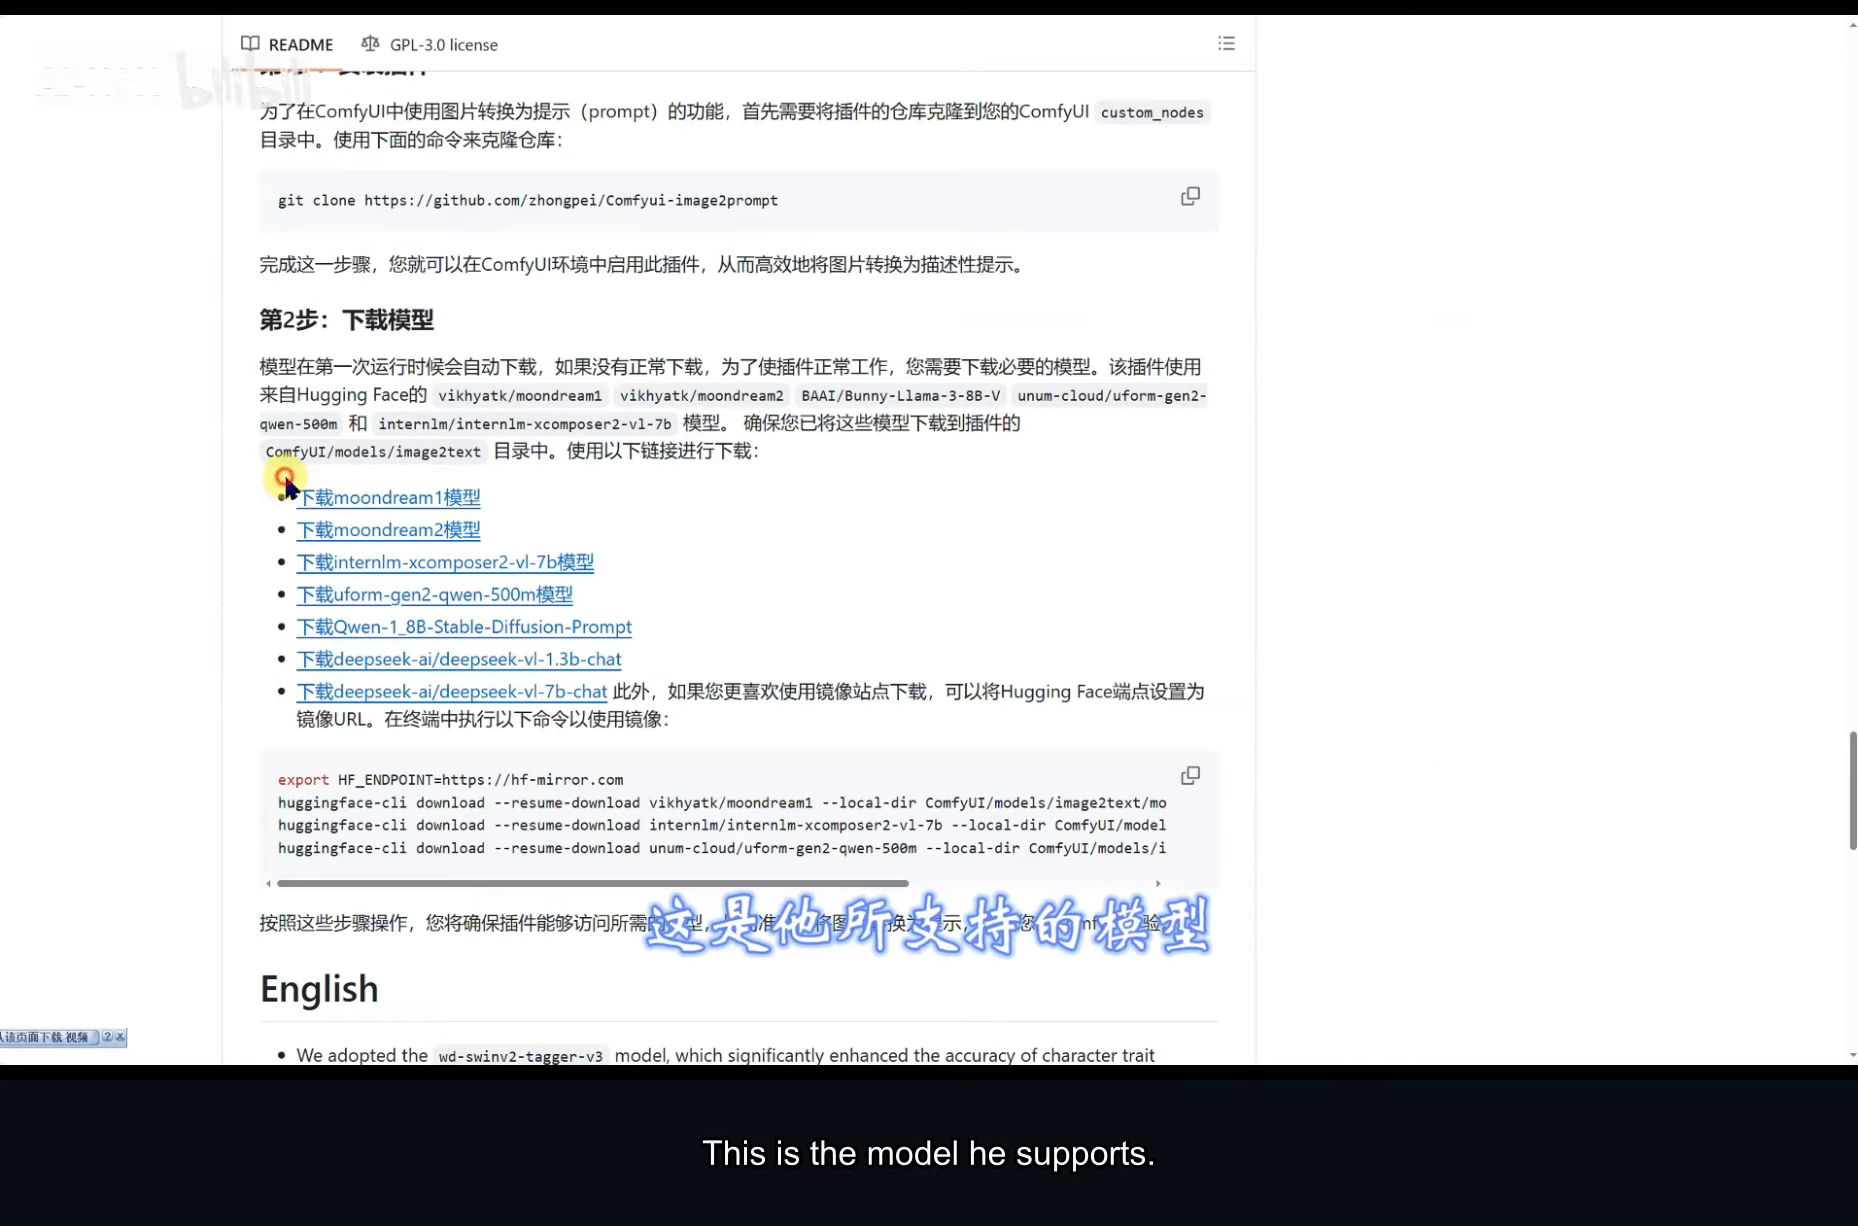
{"action": "left_click_drag", "start_coordinate": [290, 490], "coordinate": [850, 718]}
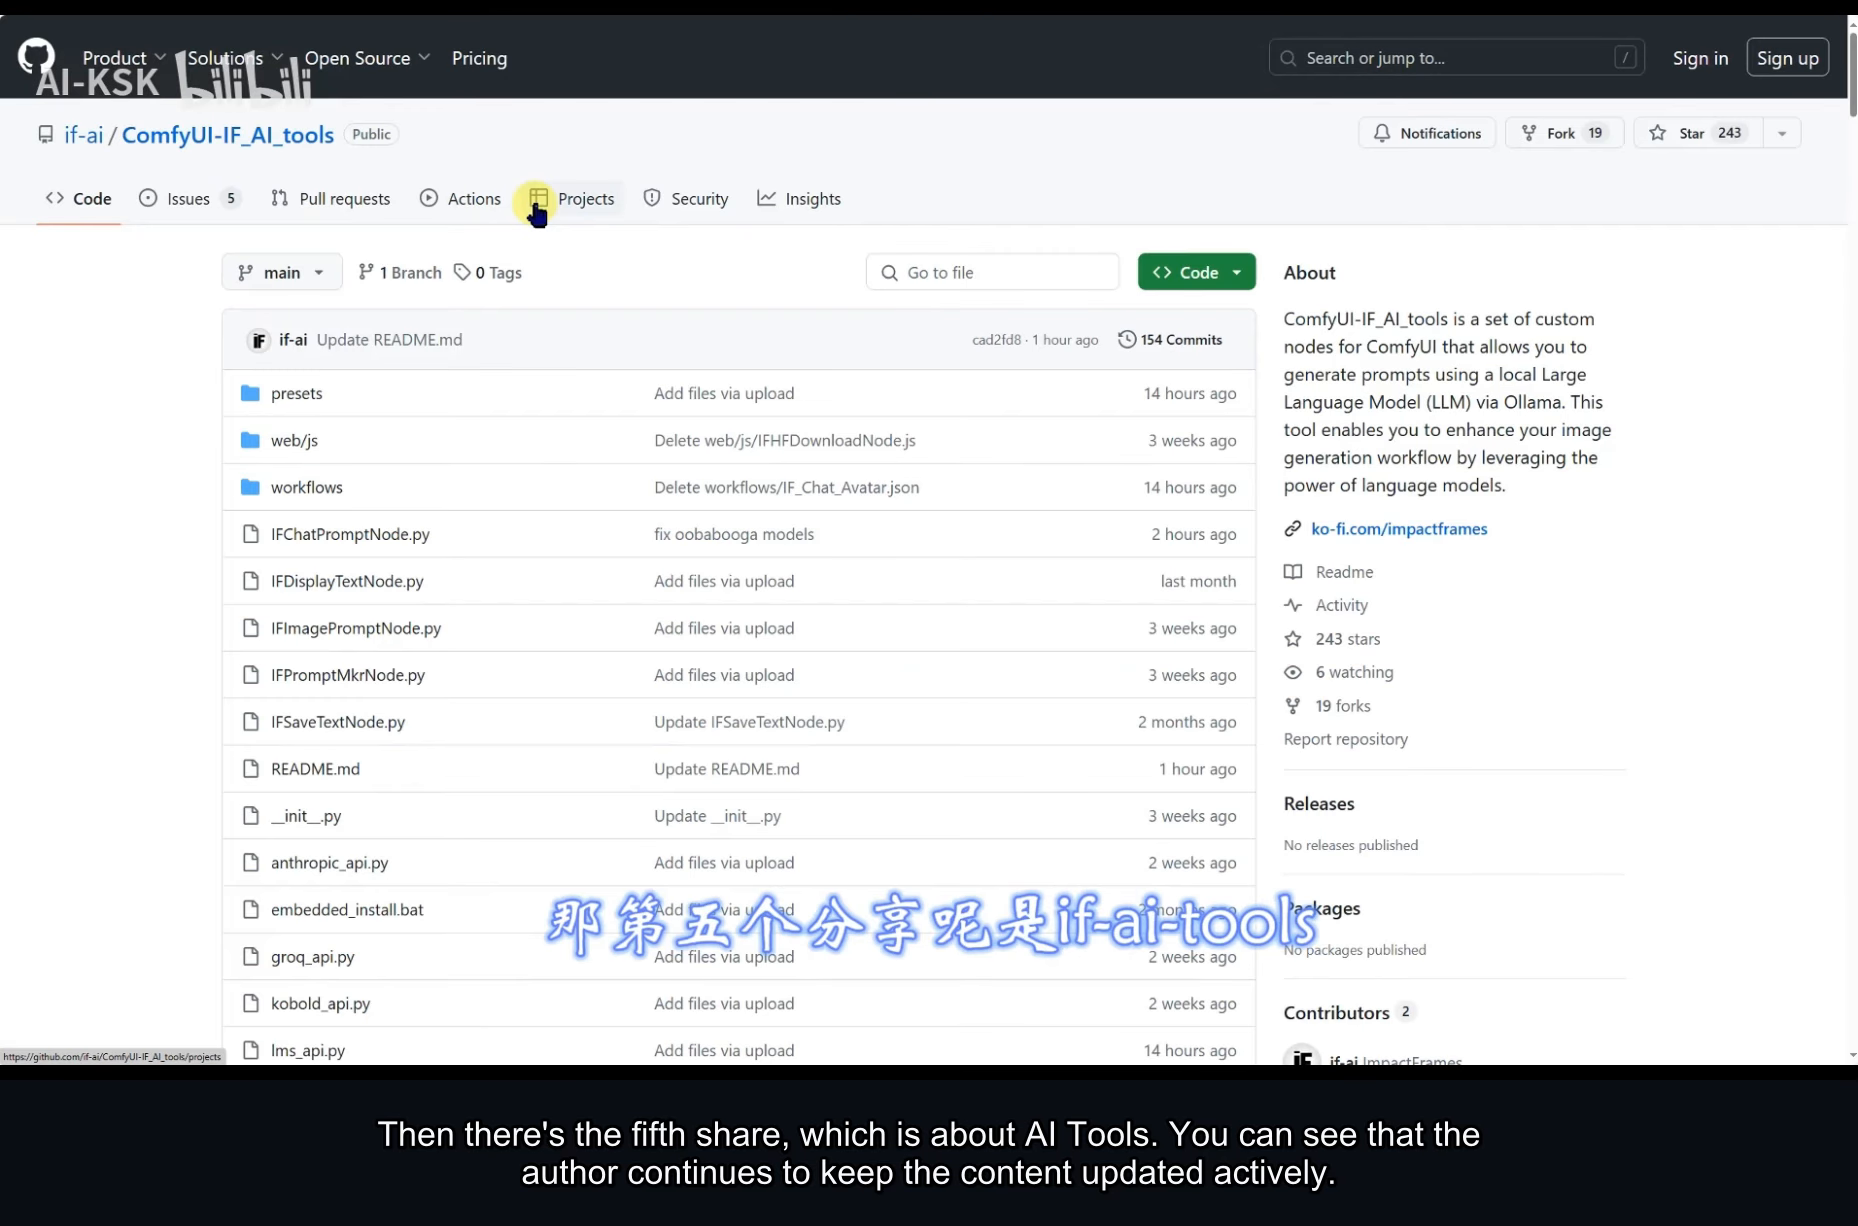
Step: Highlight the latest commit time in the ComfyUI-IF_AI_tools repository and read its README introduction and Features section
{"action": "left_click_drag", "start_coordinate": [1033, 340], "coordinate": [1125, 345]}
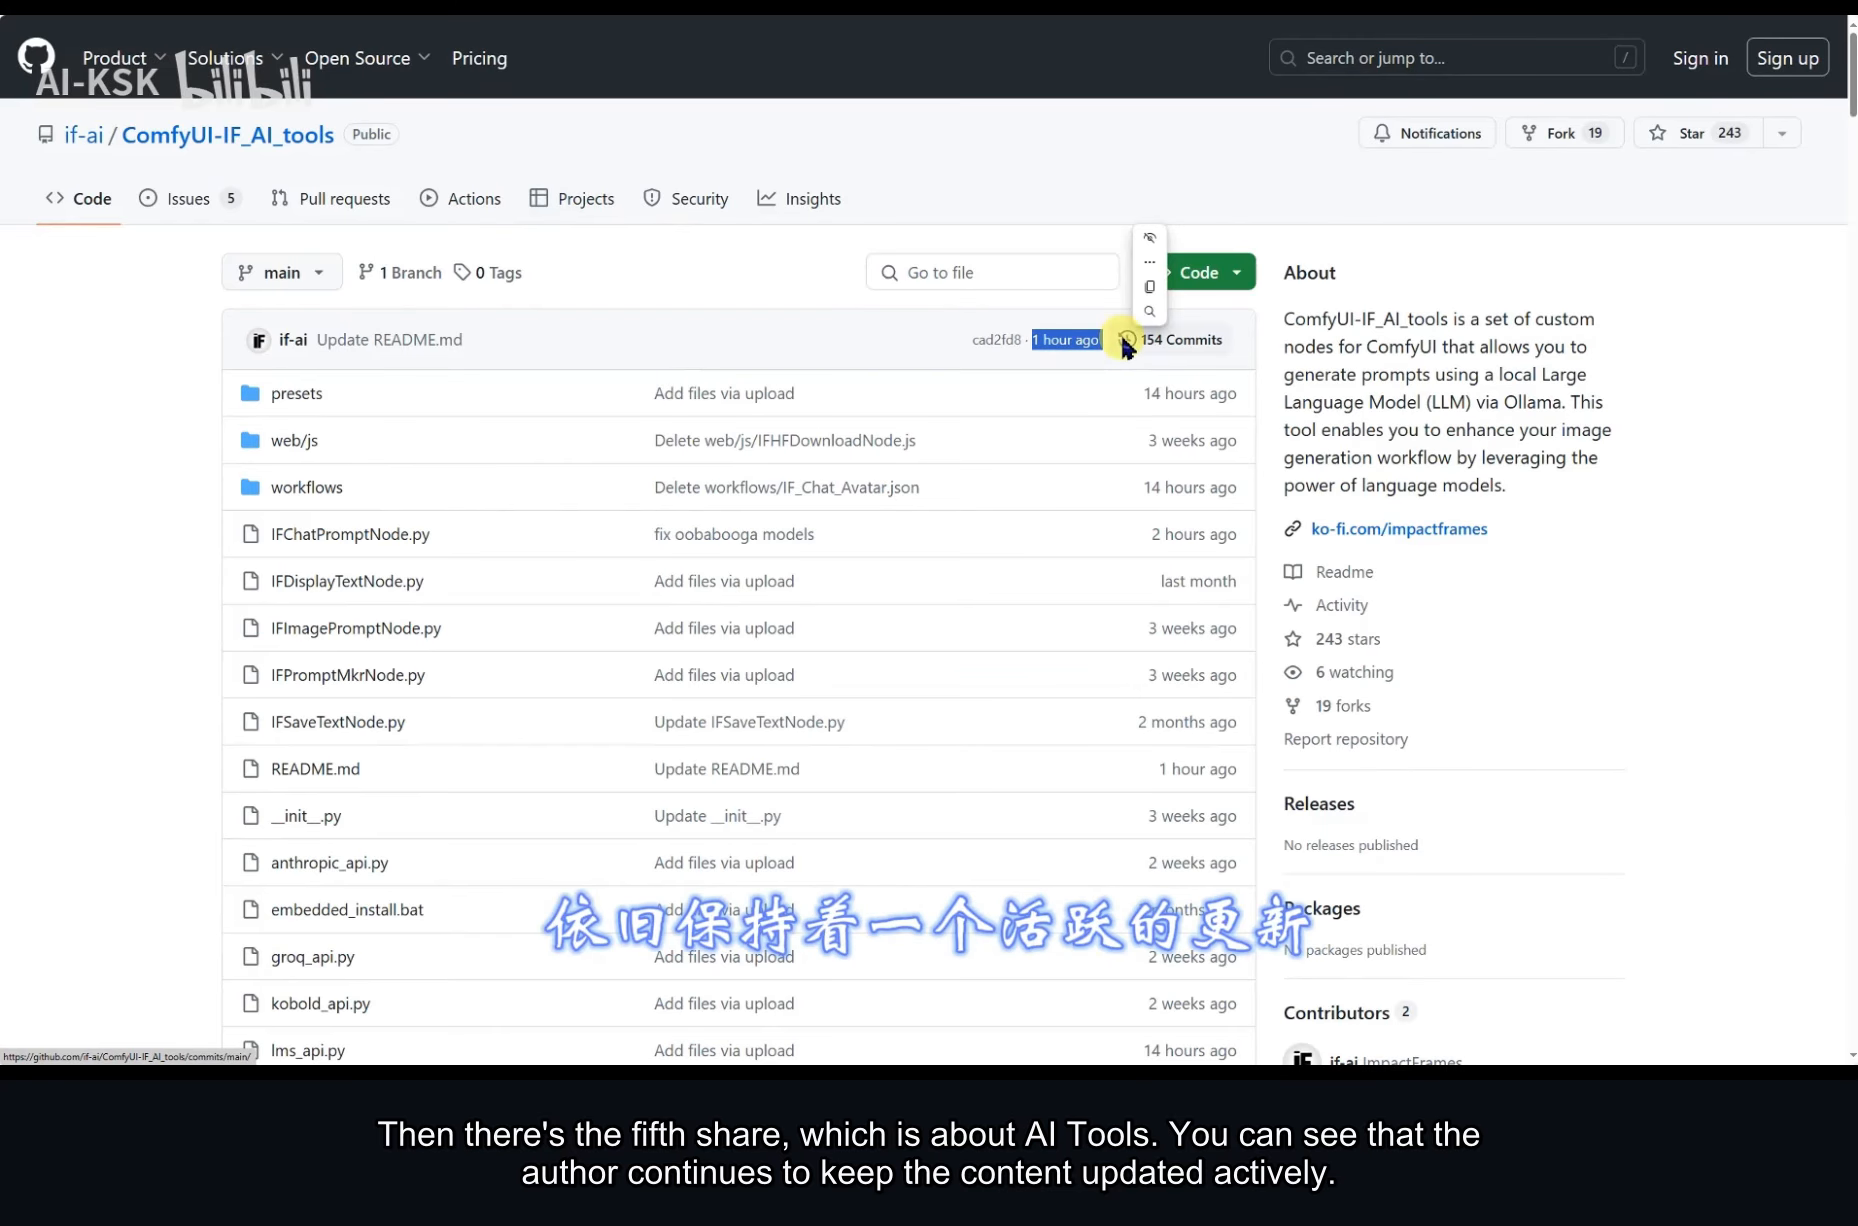
{"action": "scroll", "coordinate": [887, 518], "scroll_direction": "down", "scroll_amount": 10}
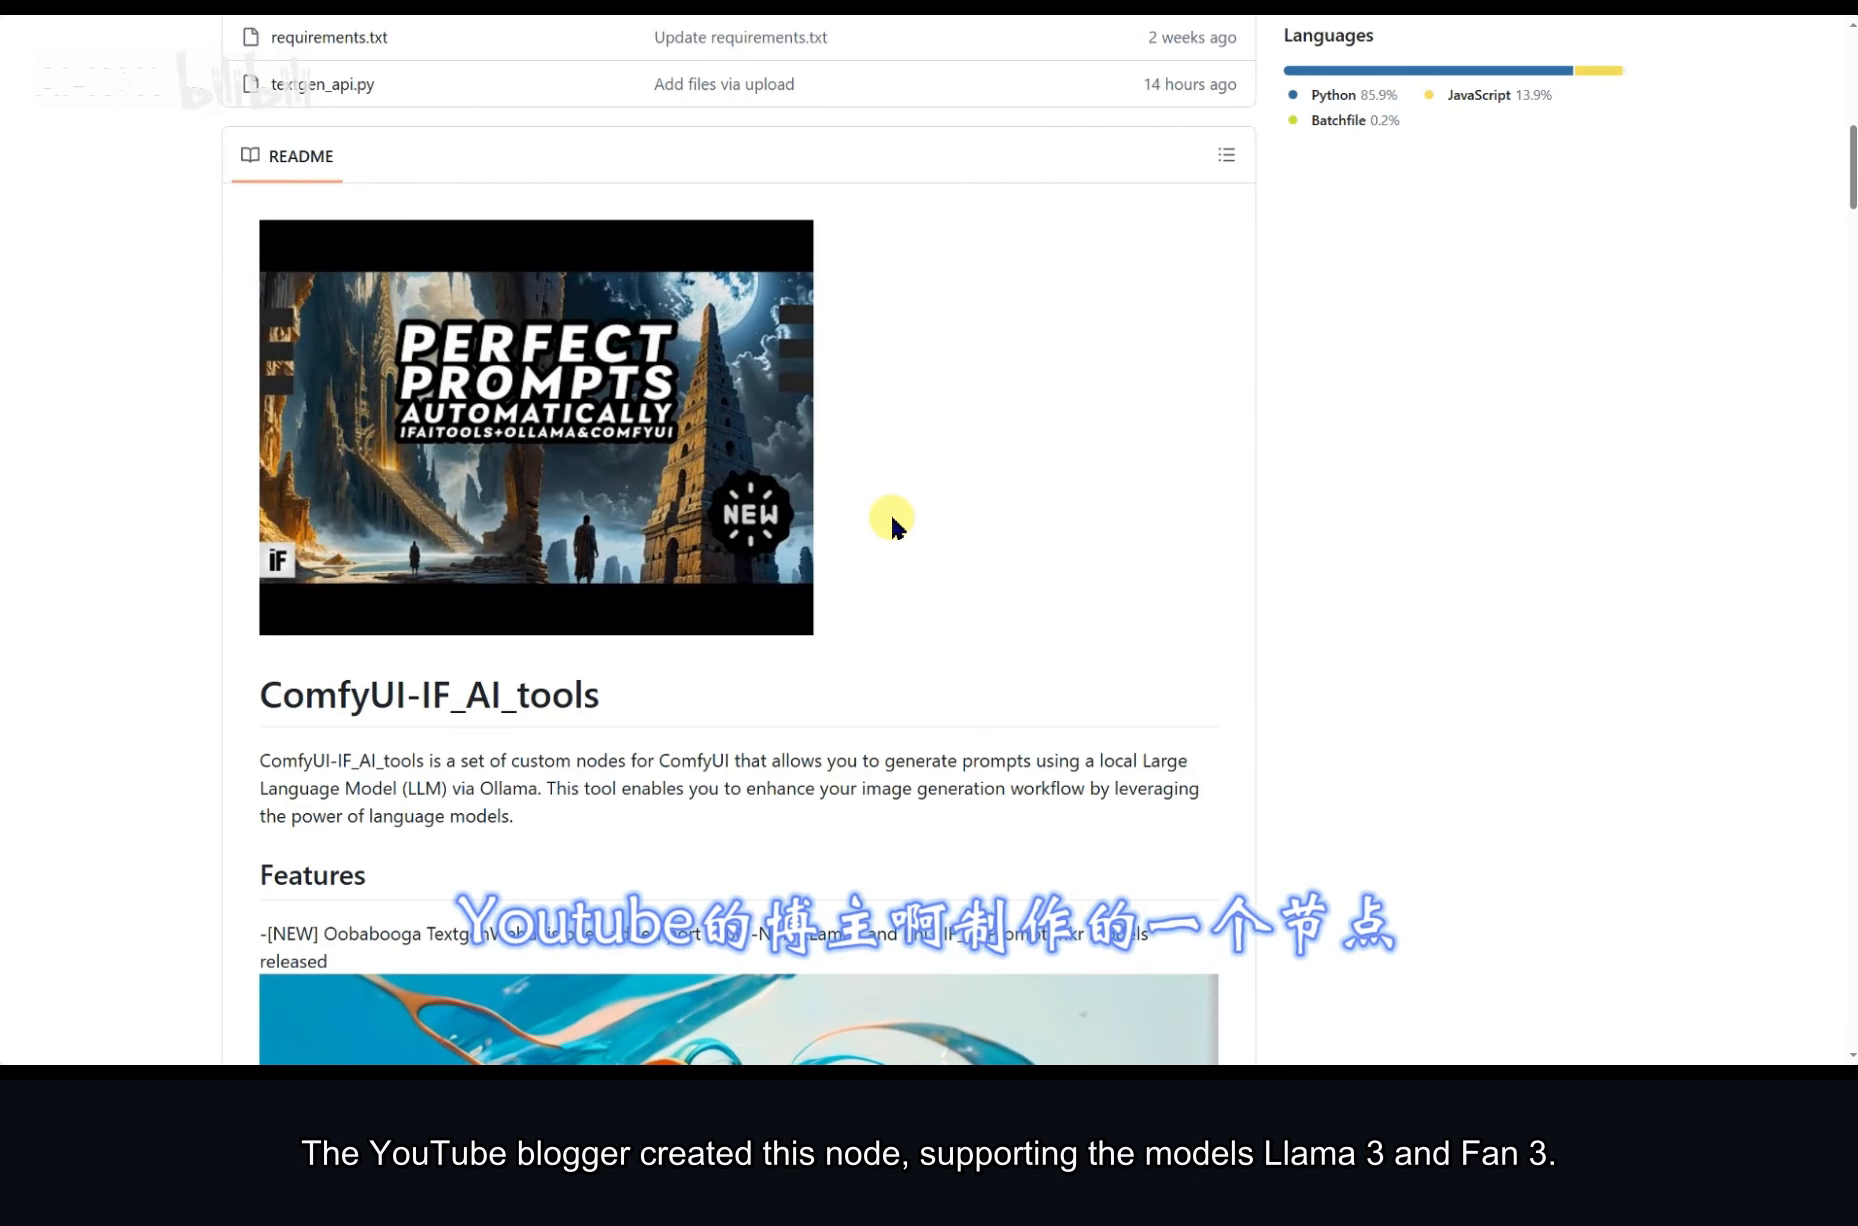
{"action": "scroll", "coordinate": [893, 523], "scroll_direction": "down", "scroll_amount": 5}
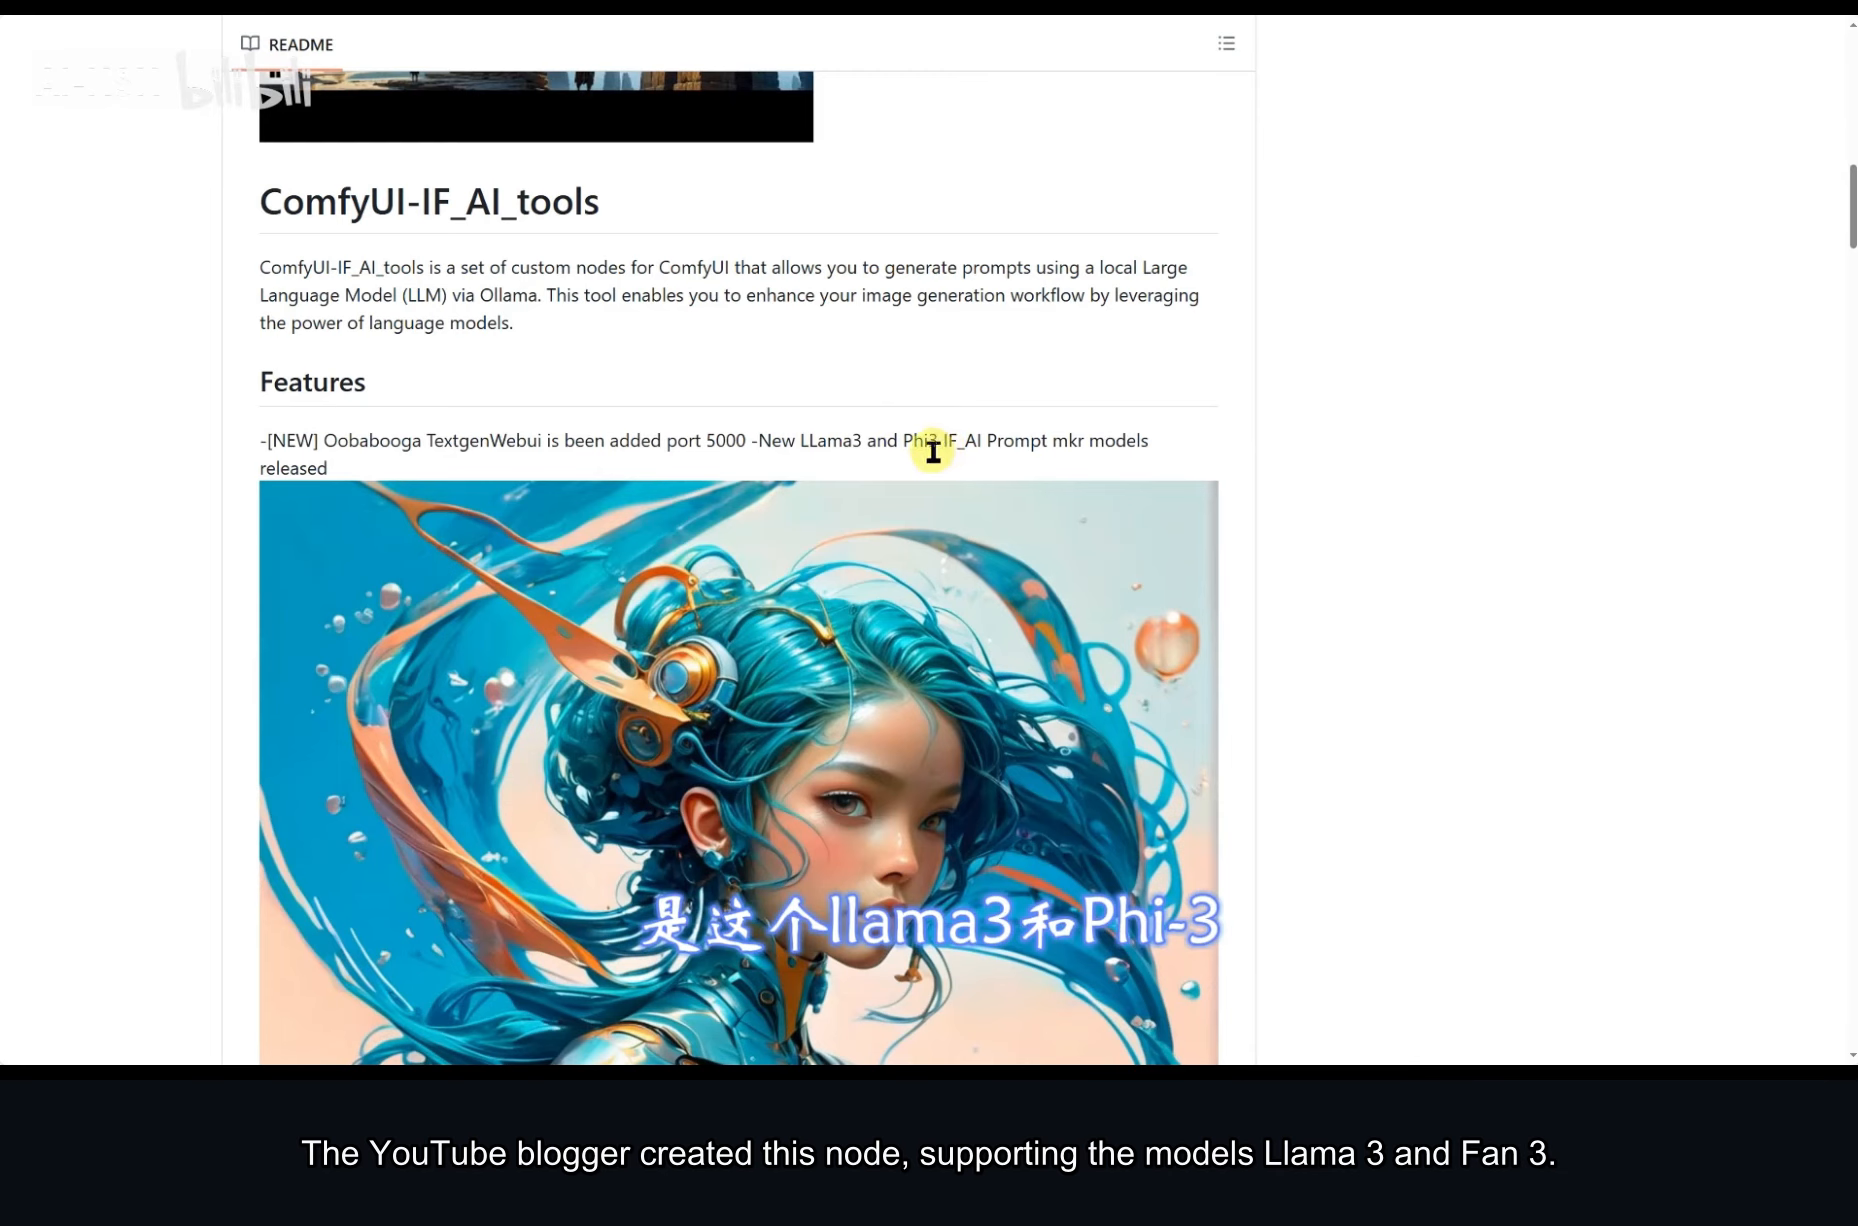
{"action": "scroll", "coordinate": [930, 440], "scroll_direction": "down", "scroll_amount": 2}
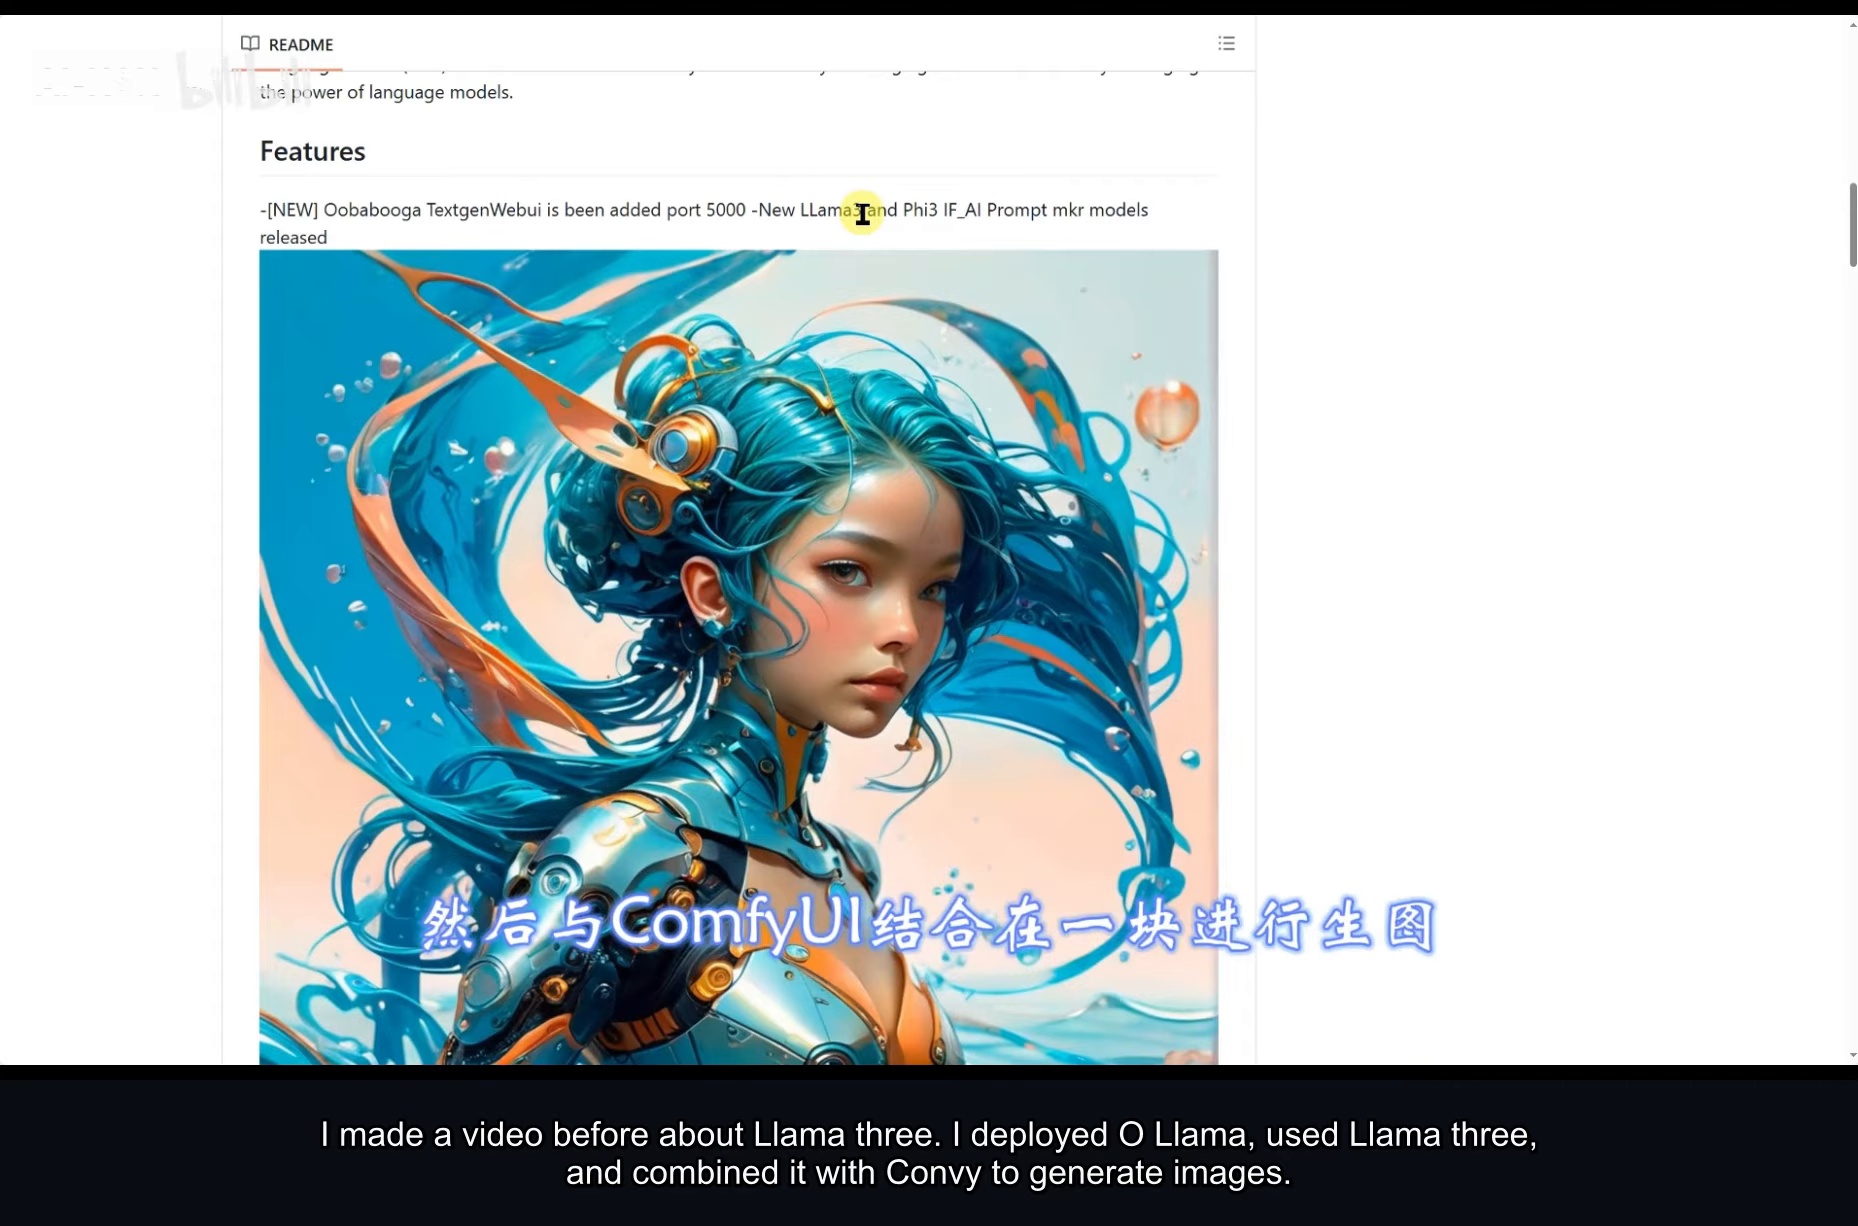
Step: Read the IF_AI_tools README from Prerequisites to Related Tools and highlight the Phi3 mention under Features
{"action": "scroll", "coordinate": [1095, 528], "scroll_direction": "down", "scroll_amount": 10}
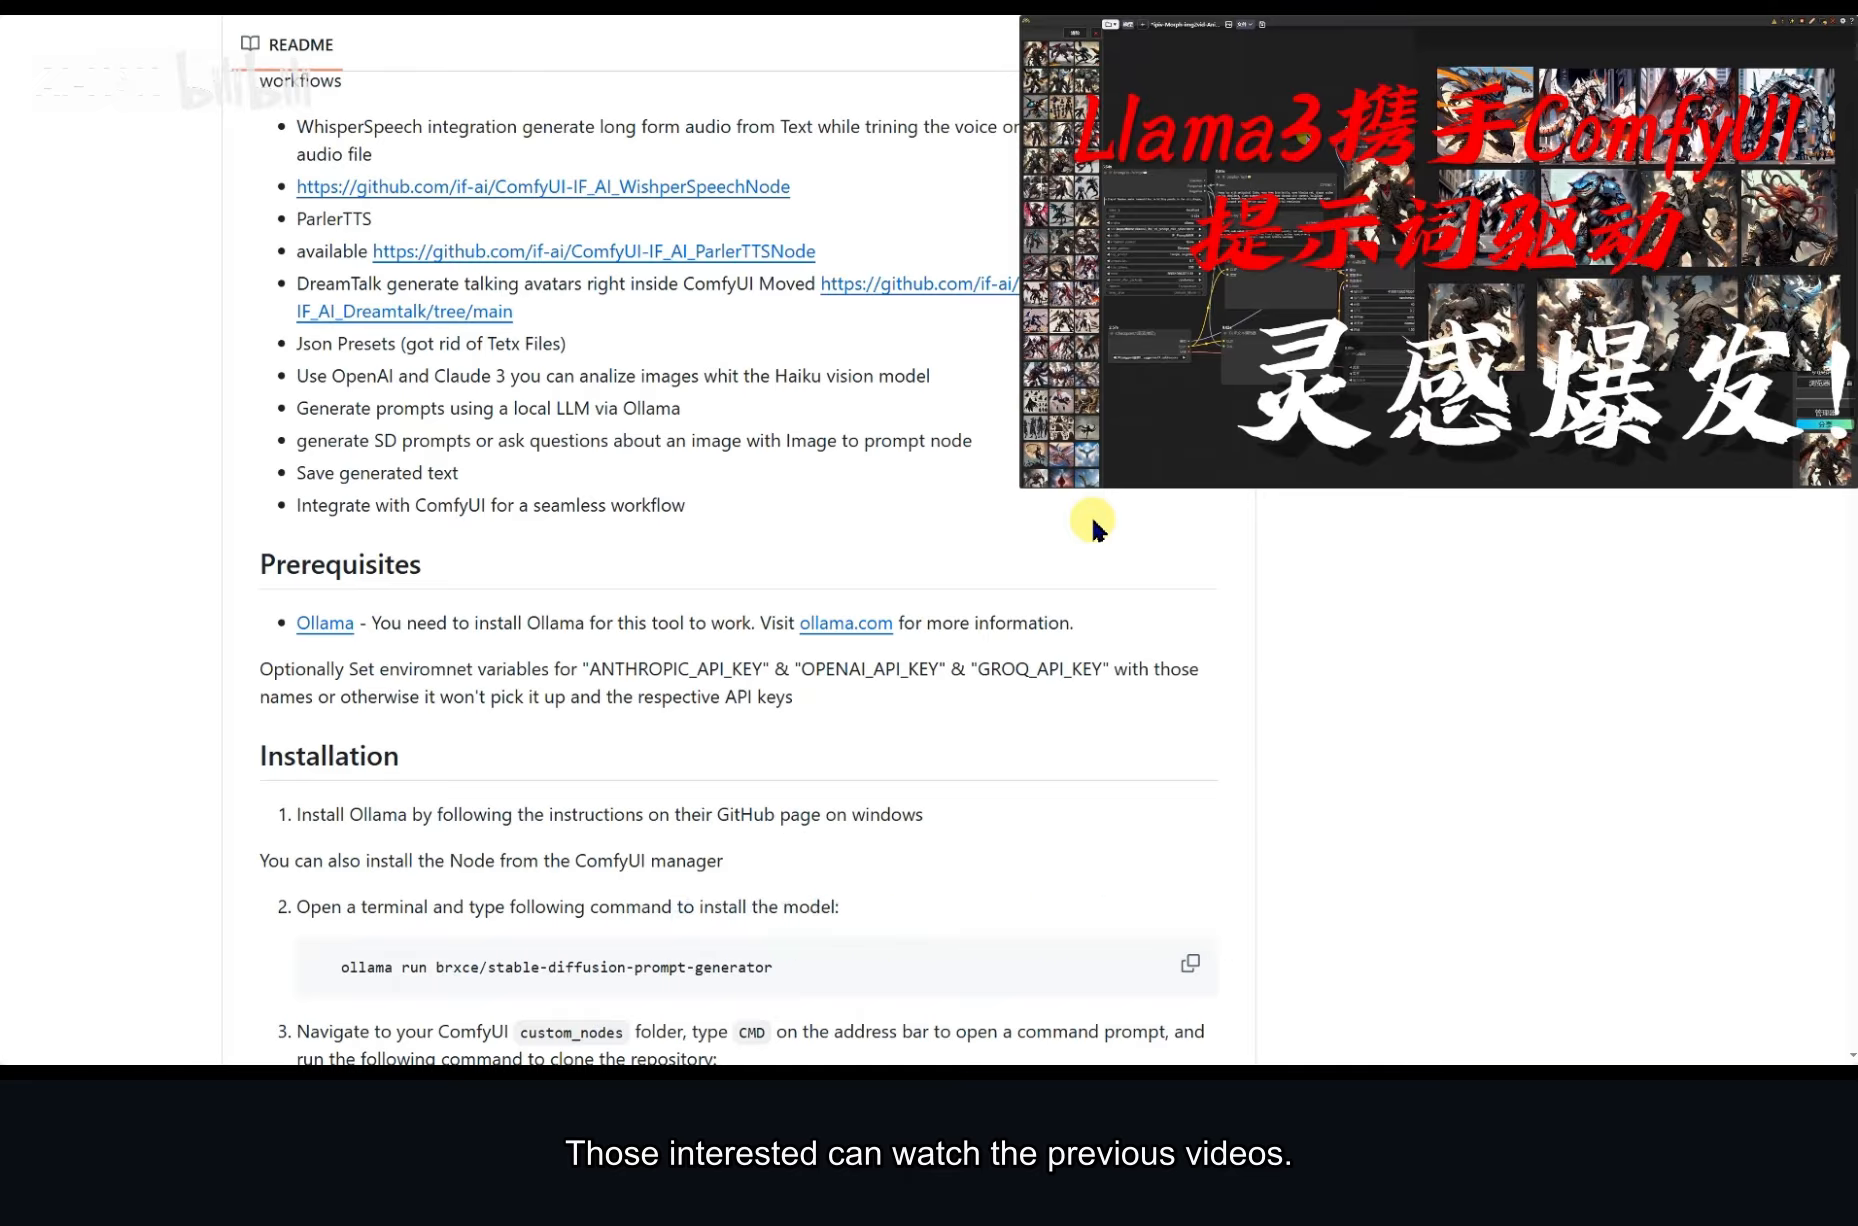
{"action": "scroll", "coordinate": [826, 470], "scroll_direction": "down", "scroll_amount": 15}
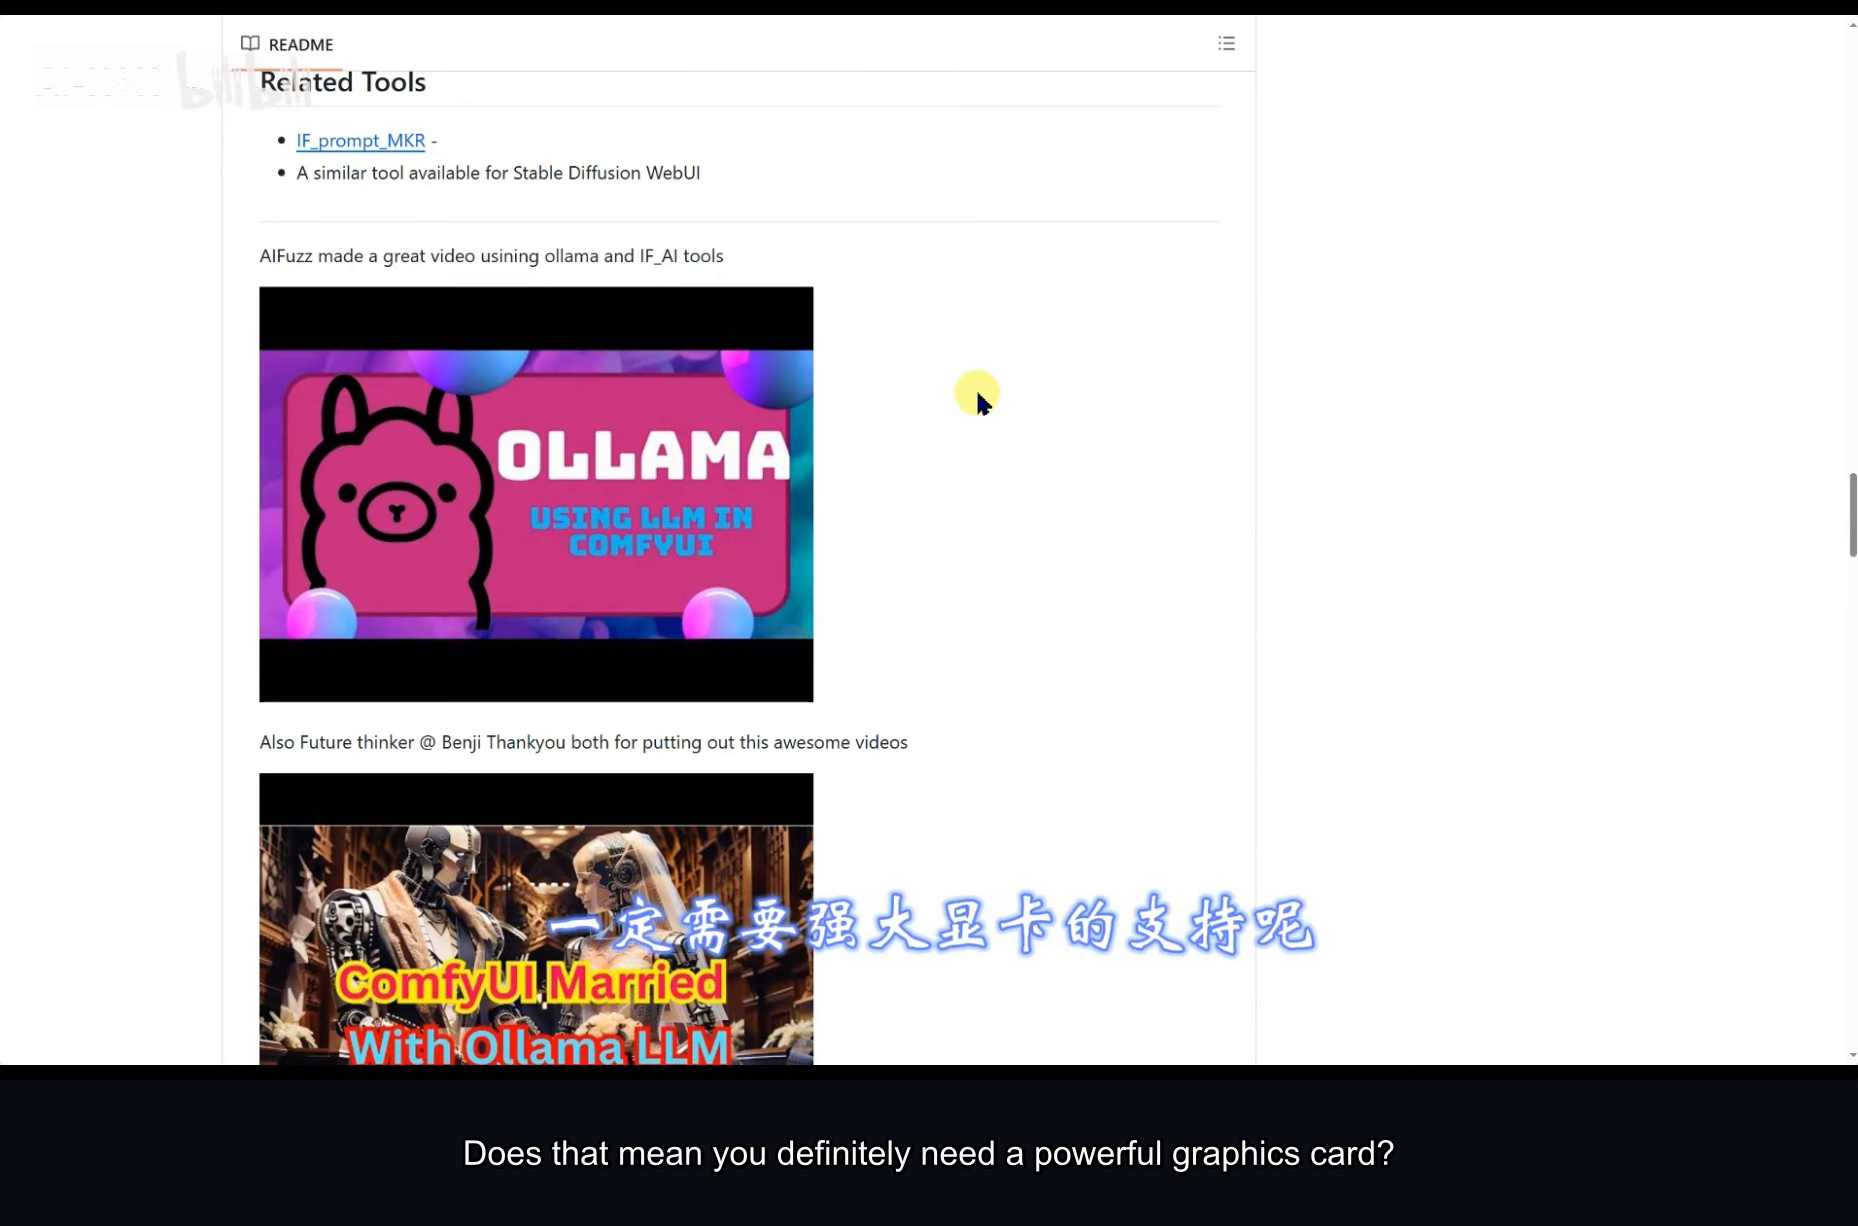
{"action": "scroll", "coordinate": [978, 400], "scroll_direction": "up", "scroll_amount": 15}
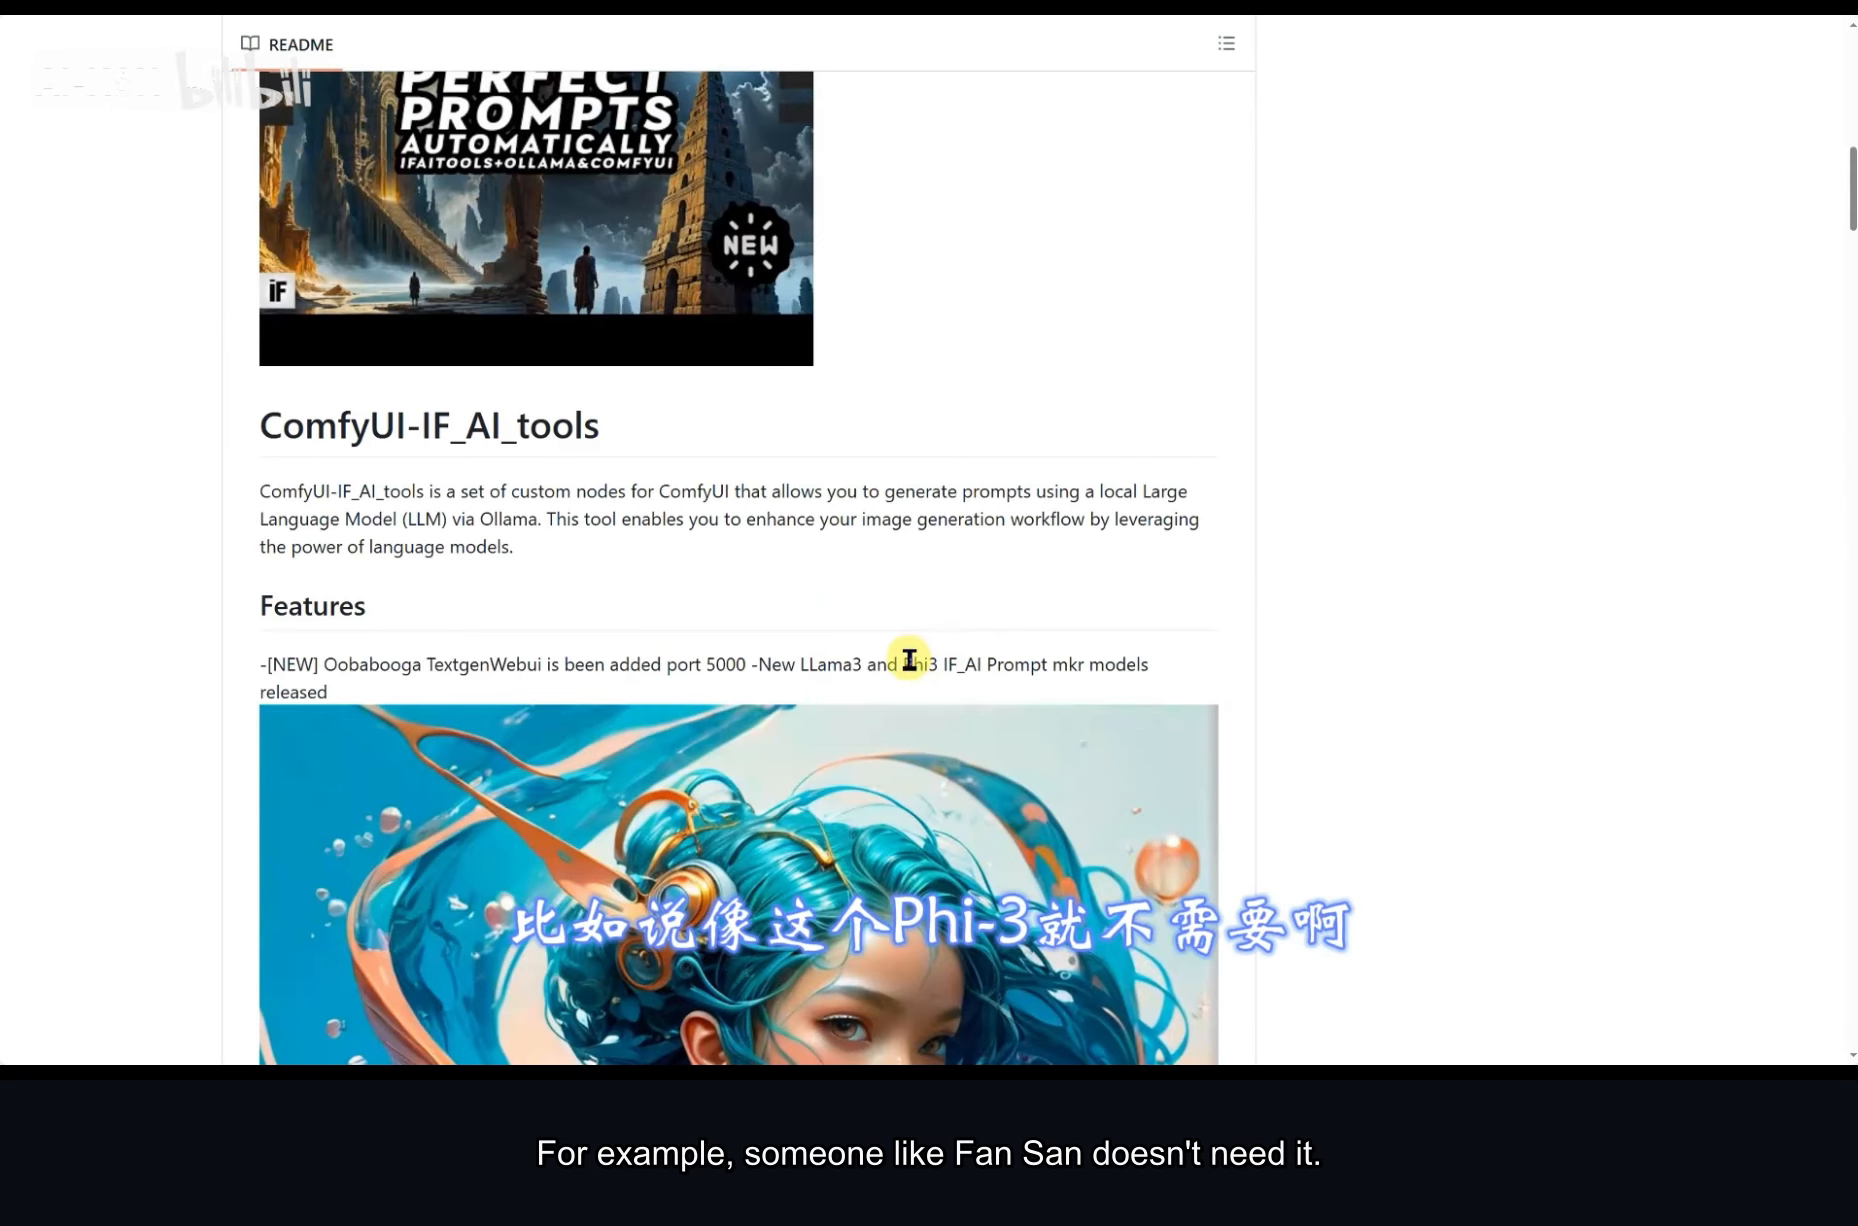
{"action": "double_click", "coordinate": [911, 660]}
Step: Look through the IF_AI_tools installation commands, usage notes, recommended models and the sample images further down the README
{"action": "scroll", "coordinate": [1236, 501], "scroll_direction": "down", "scroll_amount": 10}
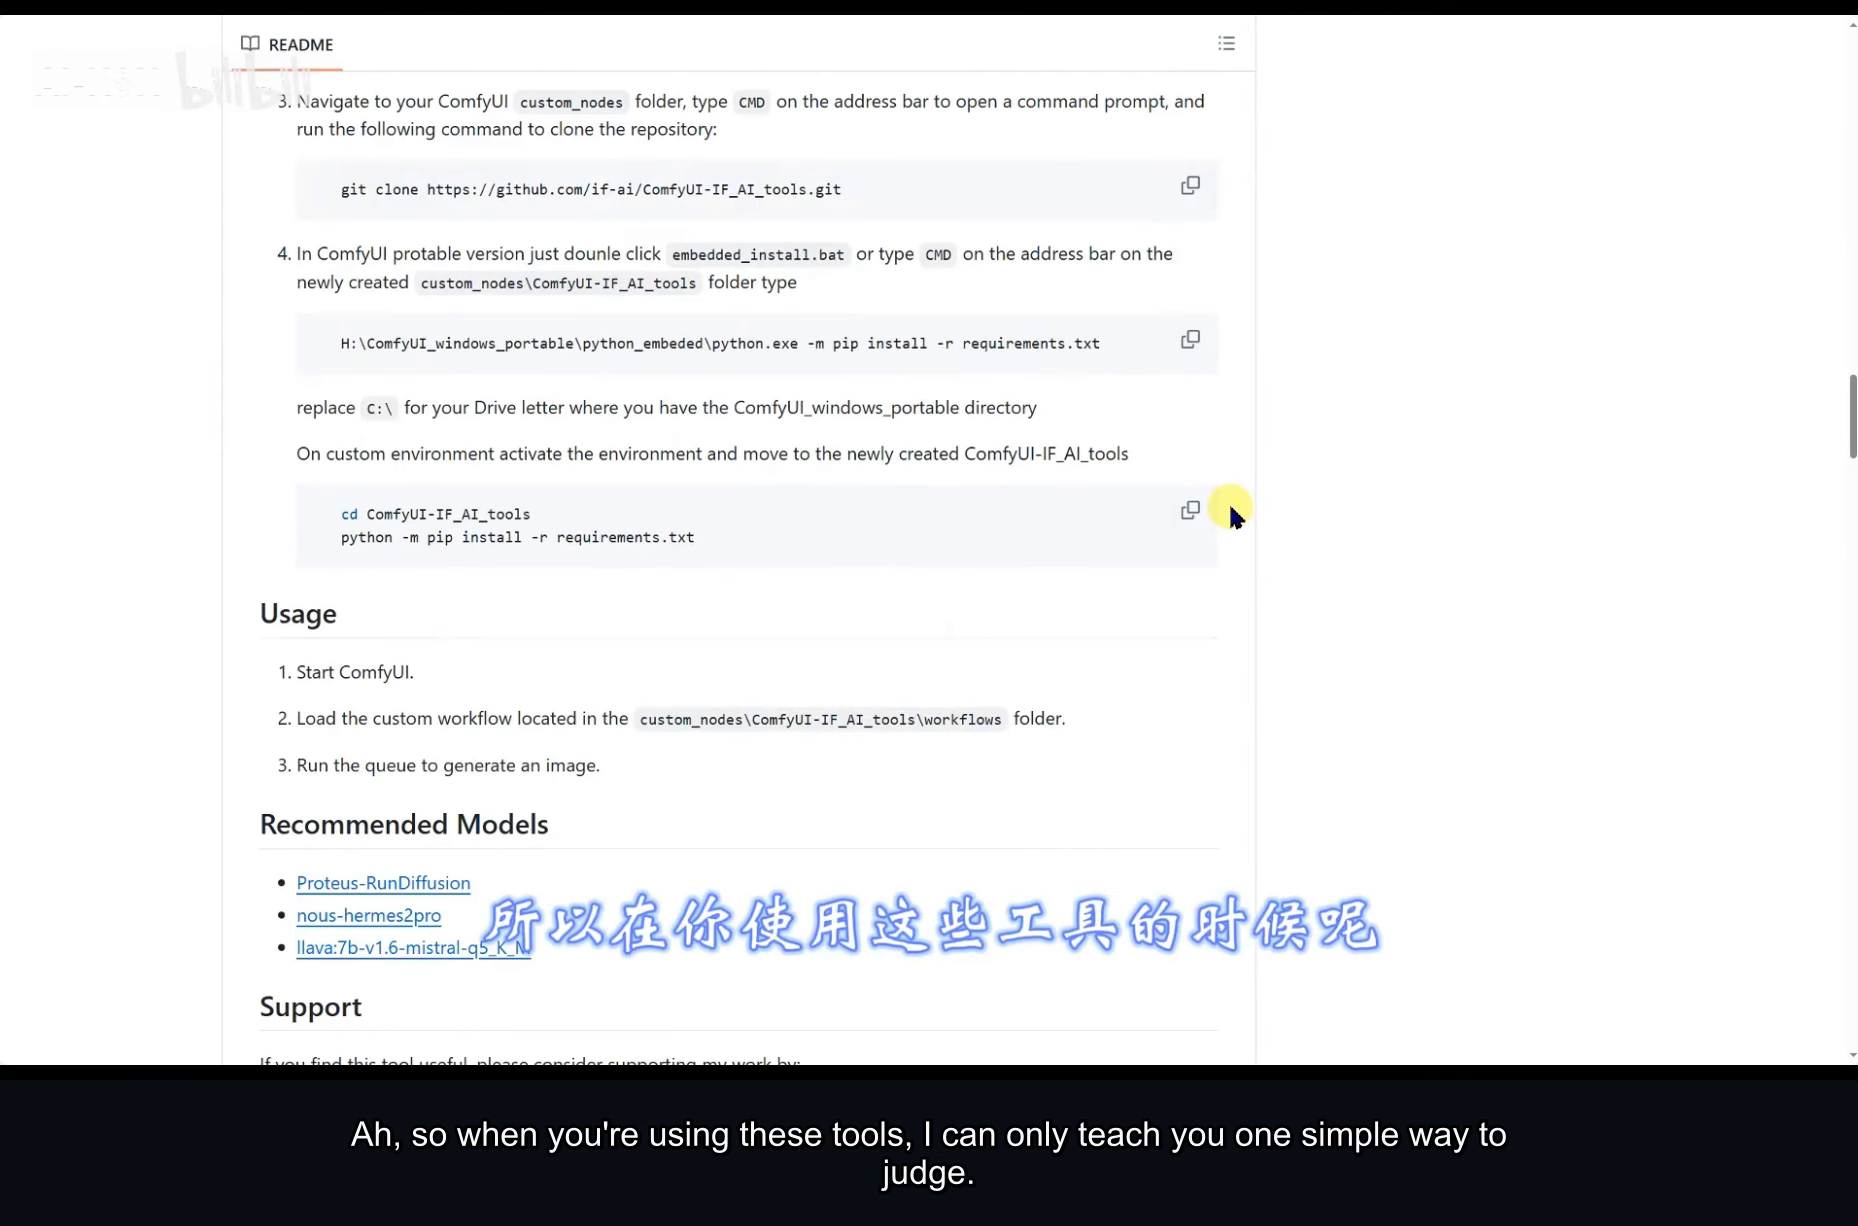
{"action": "scroll", "coordinate": [1236, 520], "scroll_direction": "down", "scroll_amount": 4}
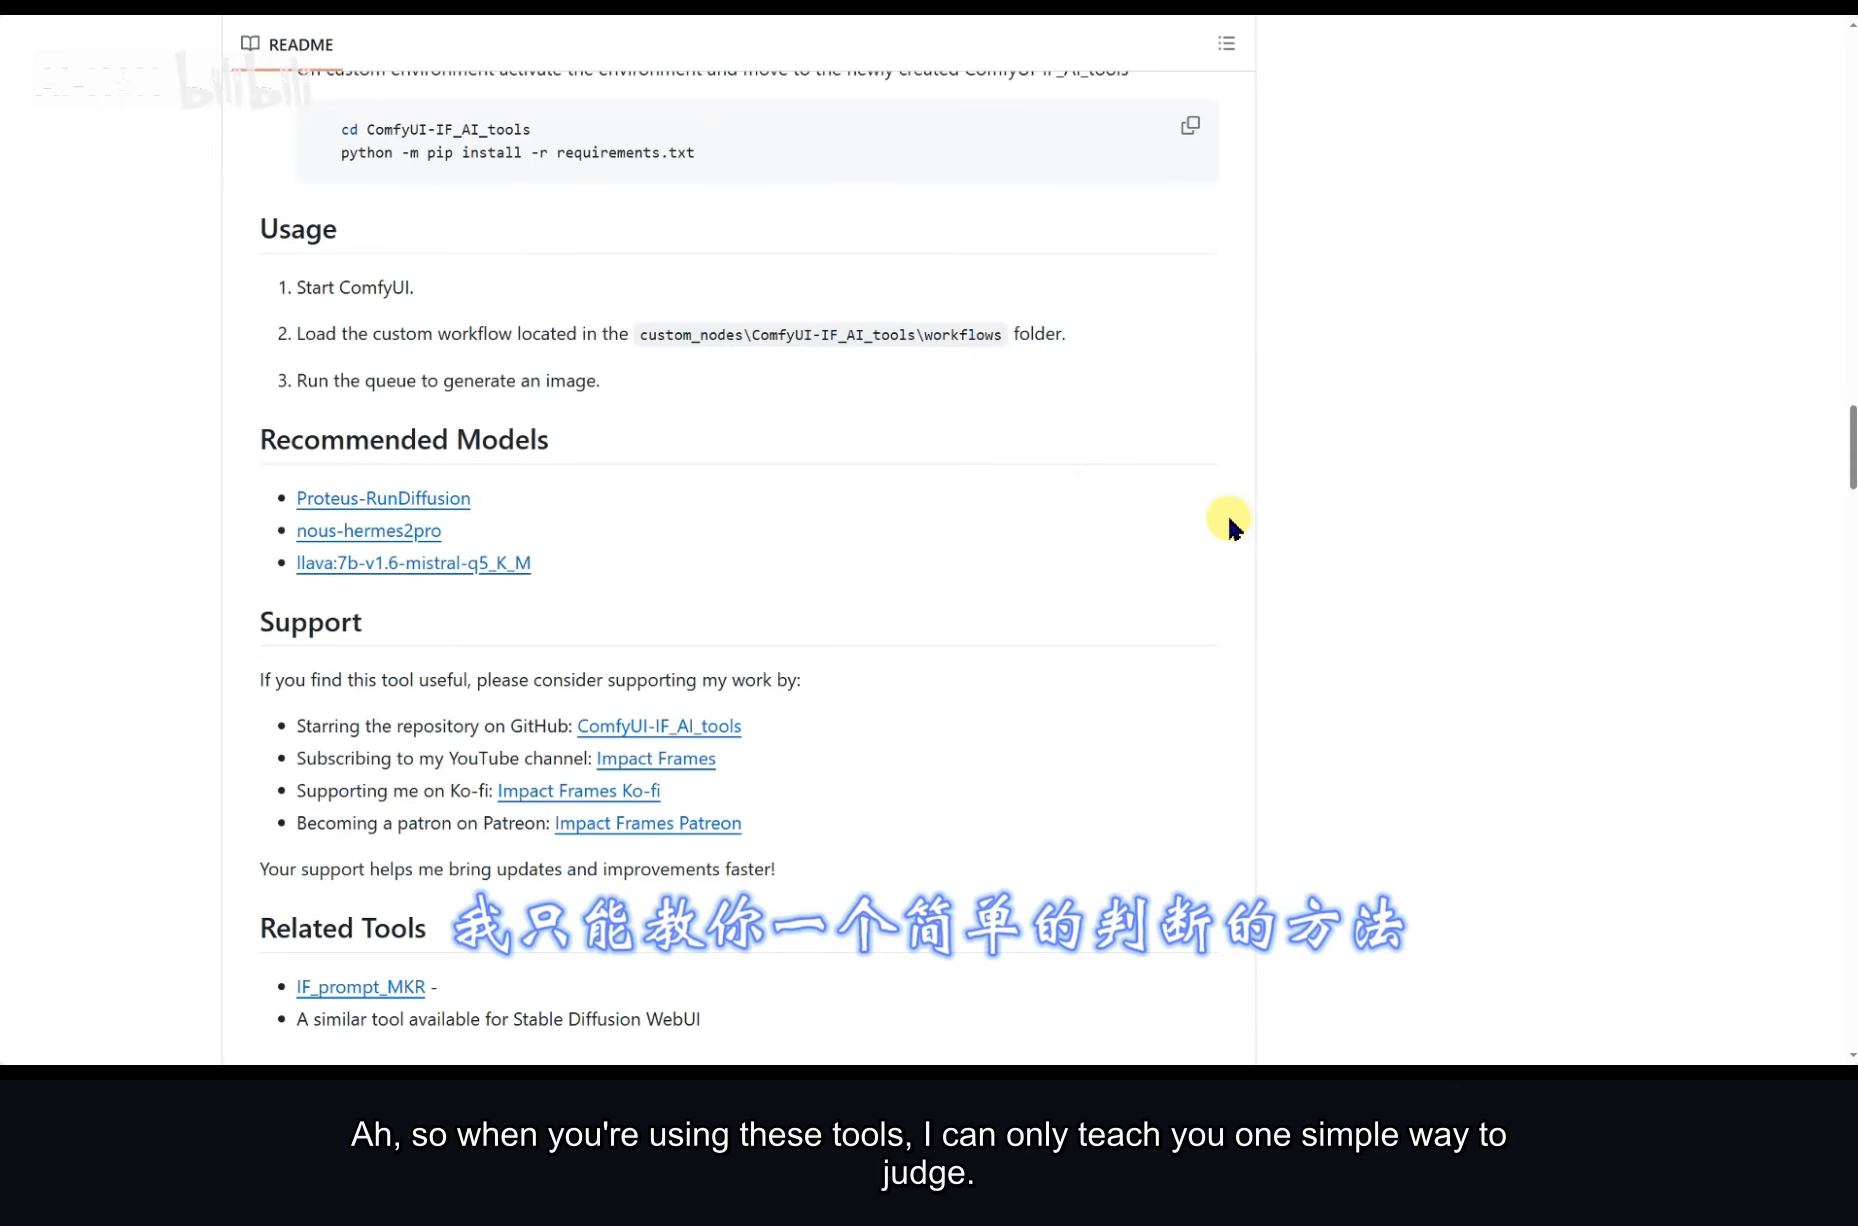
{"action": "scroll", "coordinate": [1236, 527], "scroll_direction": "down", "scroll_amount": 20}
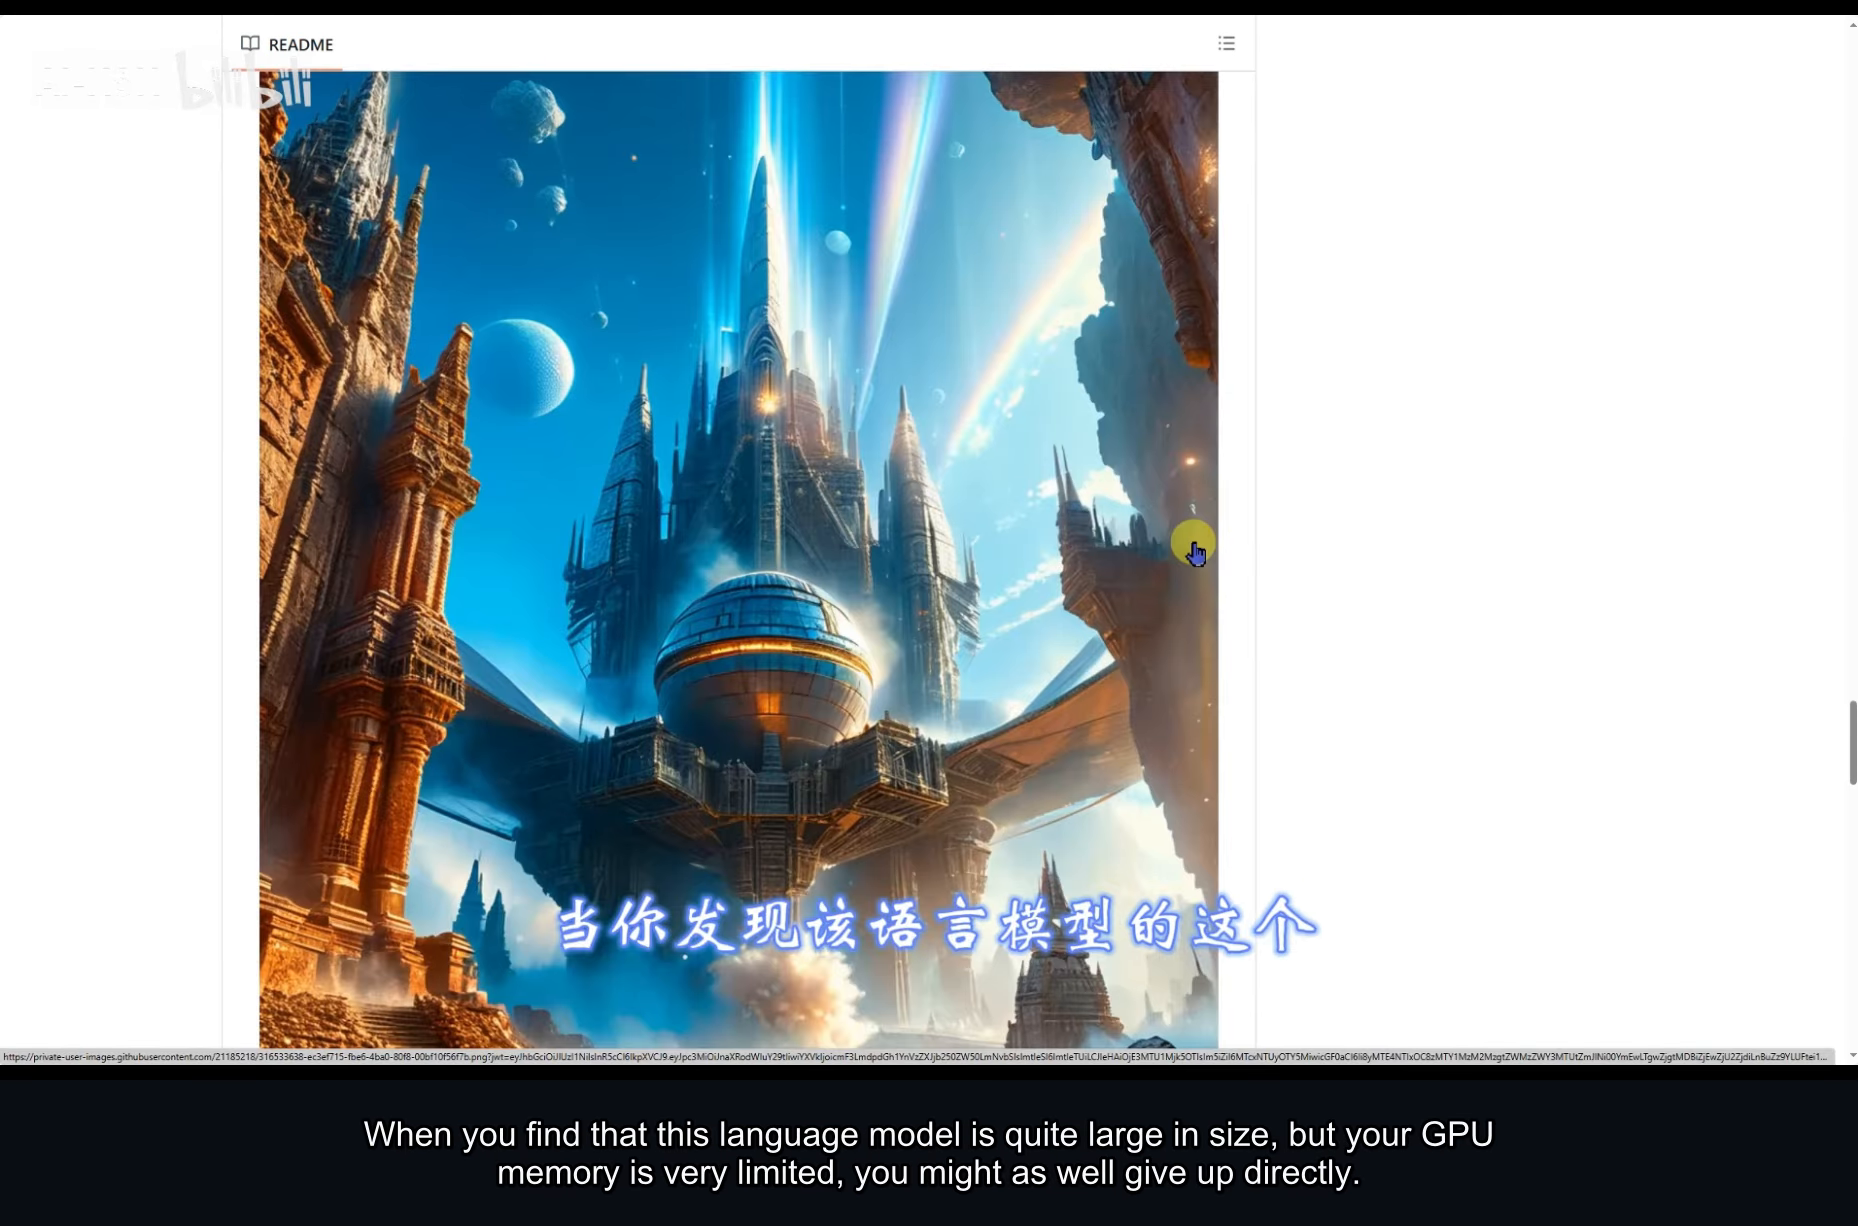
{"action": "scroll", "coordinate": [1195, 567], "scroll_direction": "down", "scroll_amount": 1}
{"action": "scroll", "coordinate": [1195, 567], "scroll_direction": "down", "scroll_amount": 4}
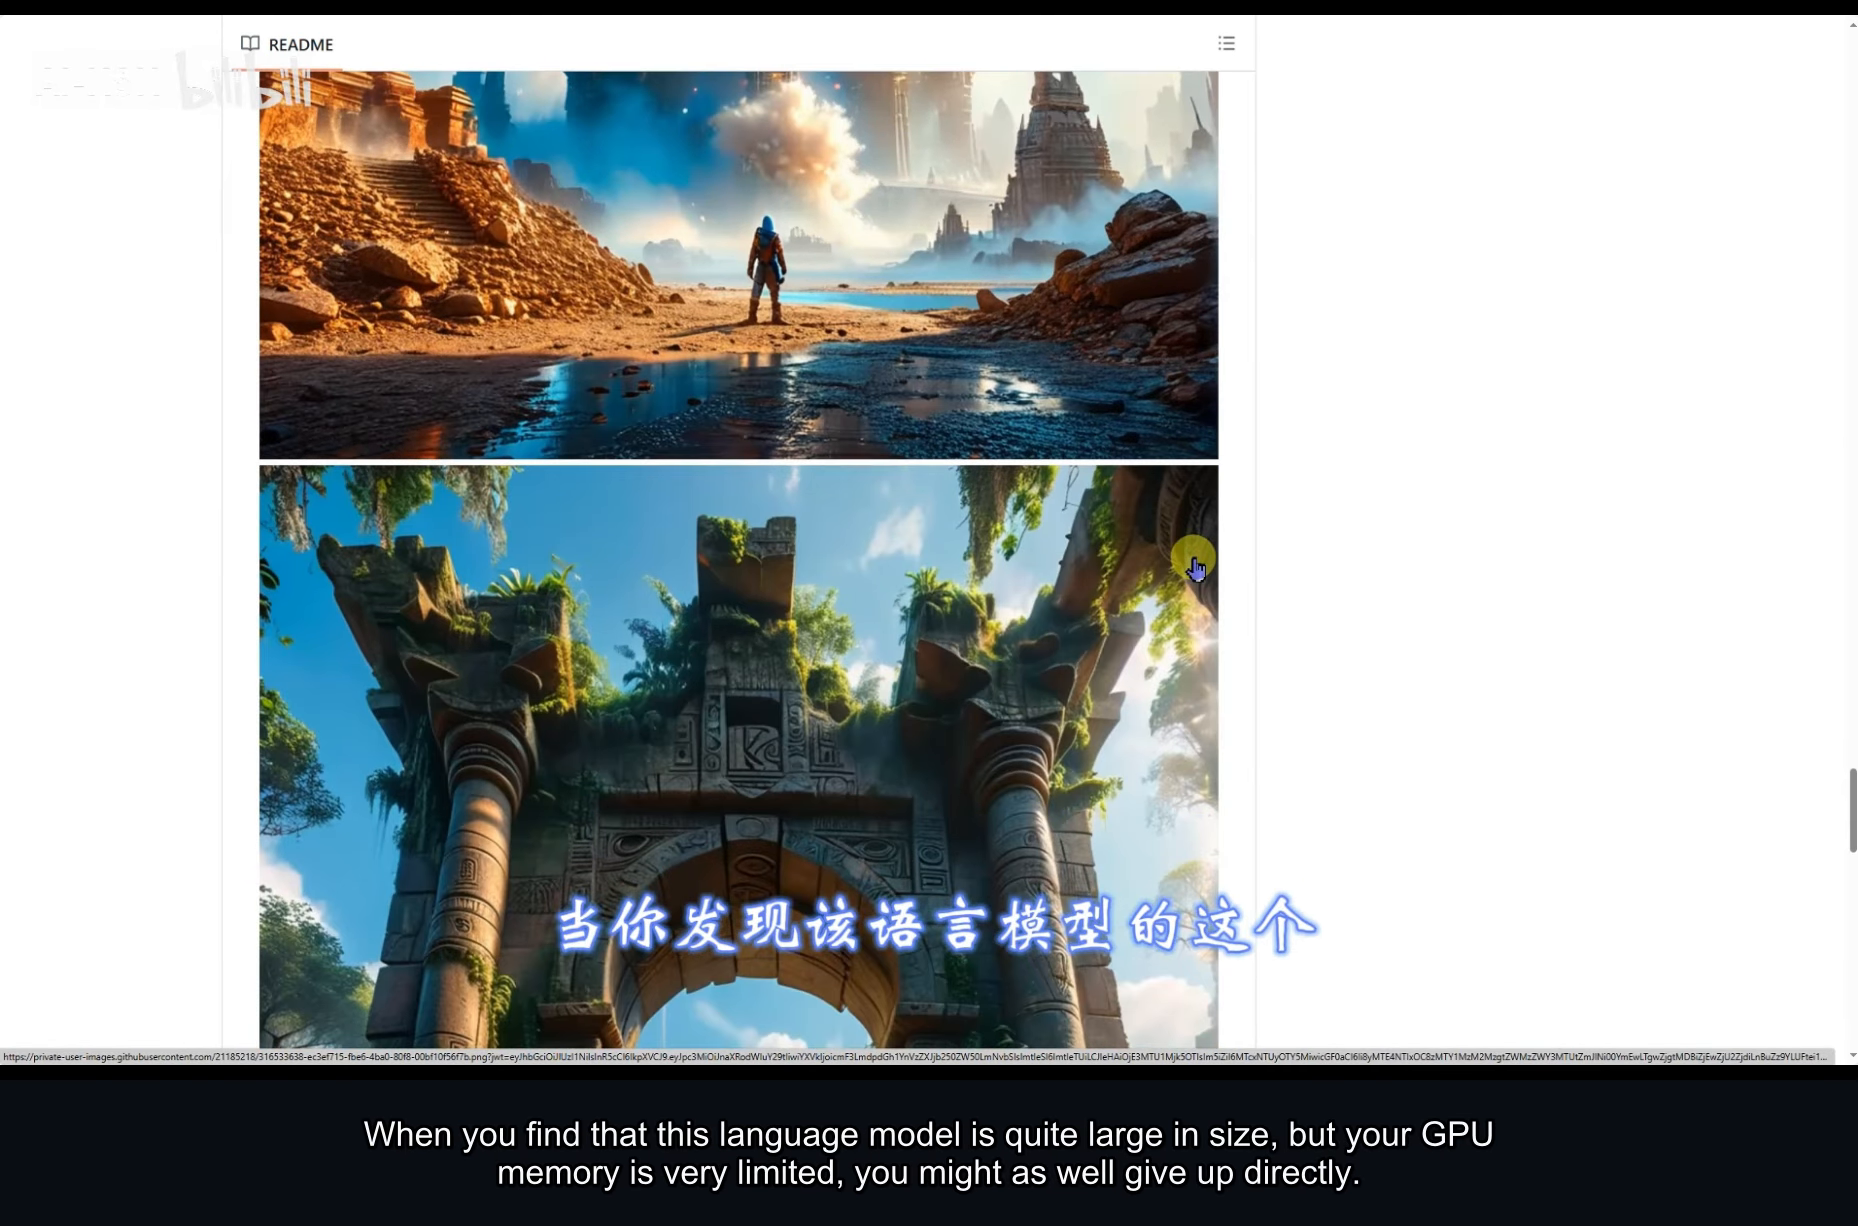
{"action": "scroll", "coordinate": [1195, 567], "scroll_direction": "down", "scroll_amount": 4}
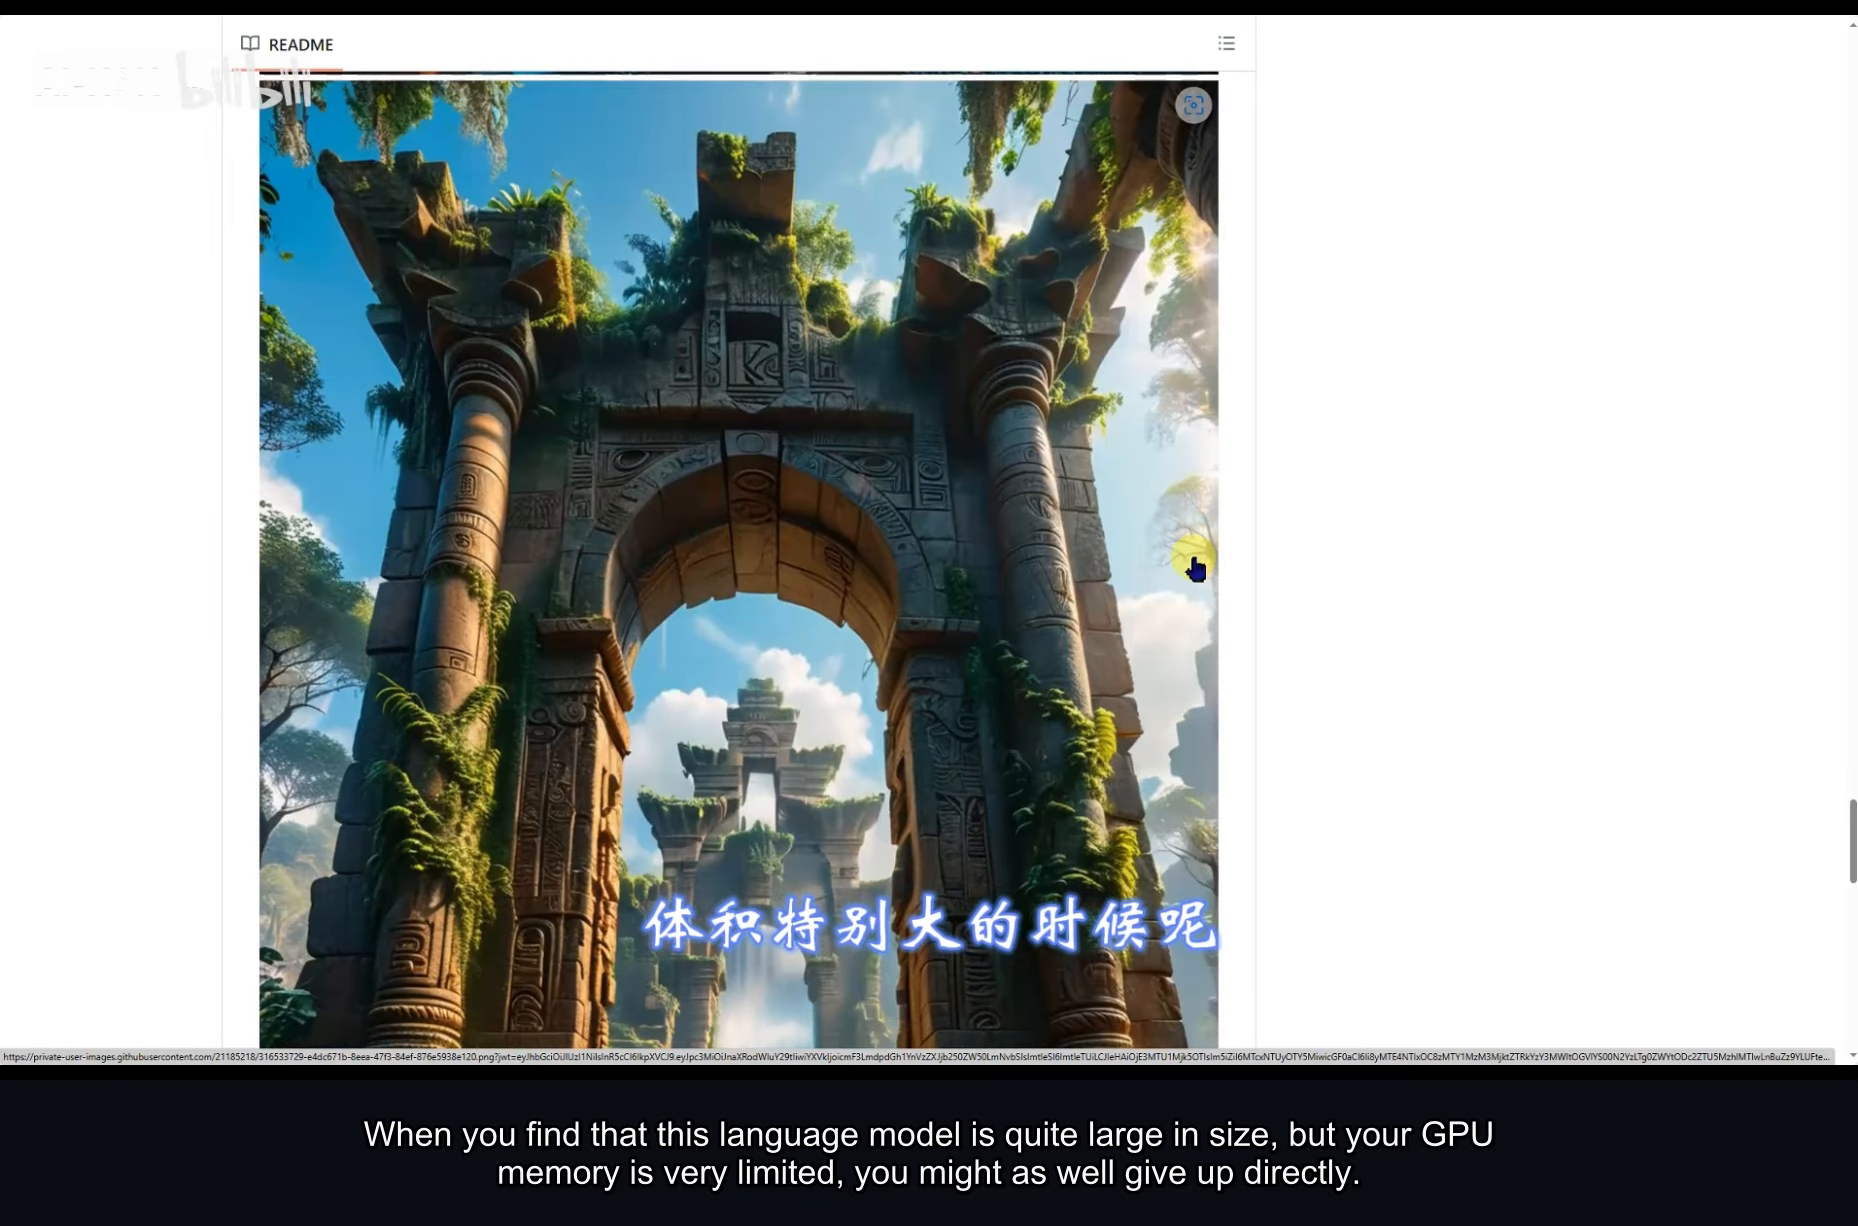
{"action": "scroll", "coordinate": [1195, 567], "scroll_direction": "down", "scroll_amount": 4}
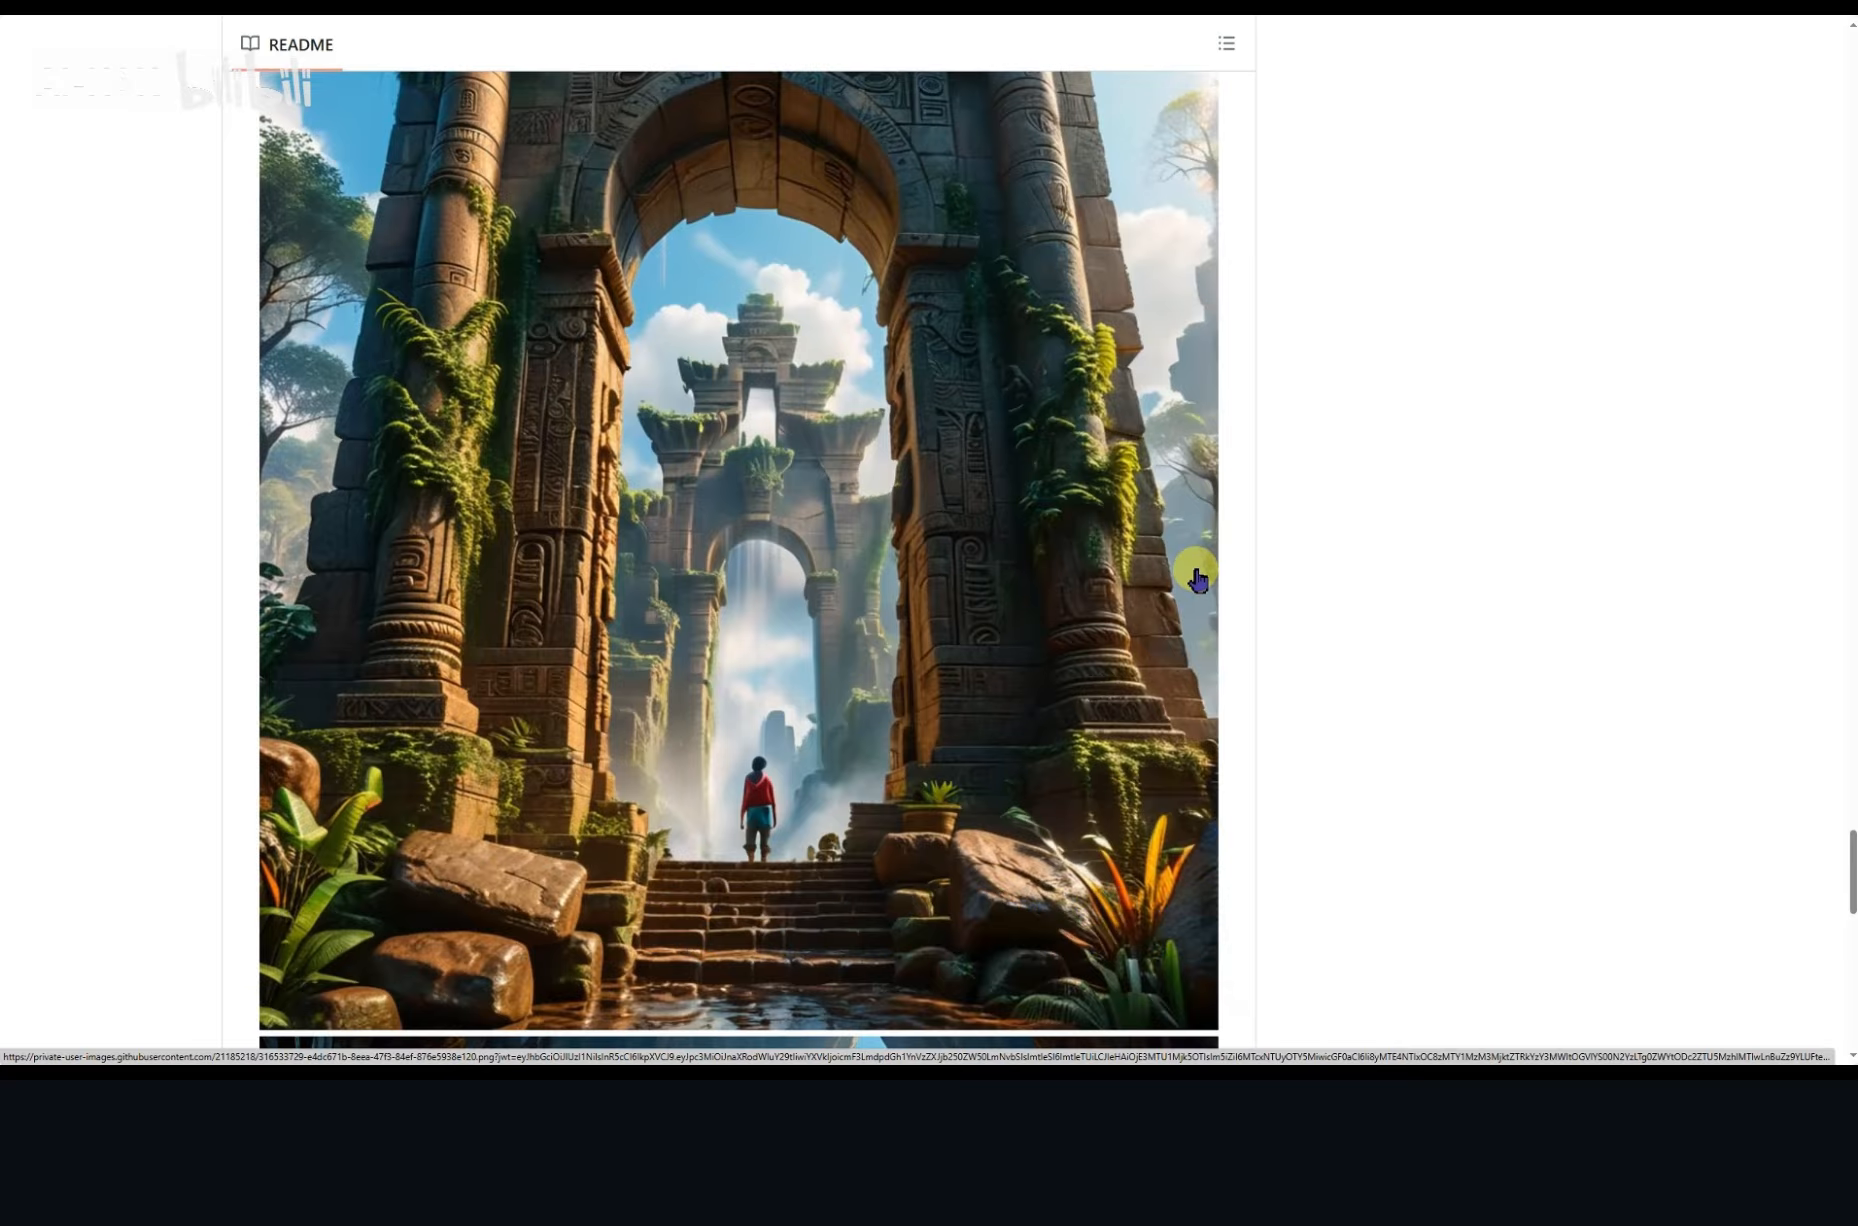
{"action": "scroll", "coordinate": [1195, 572], "scroll_direction": "down", "scroll_amount": 13}
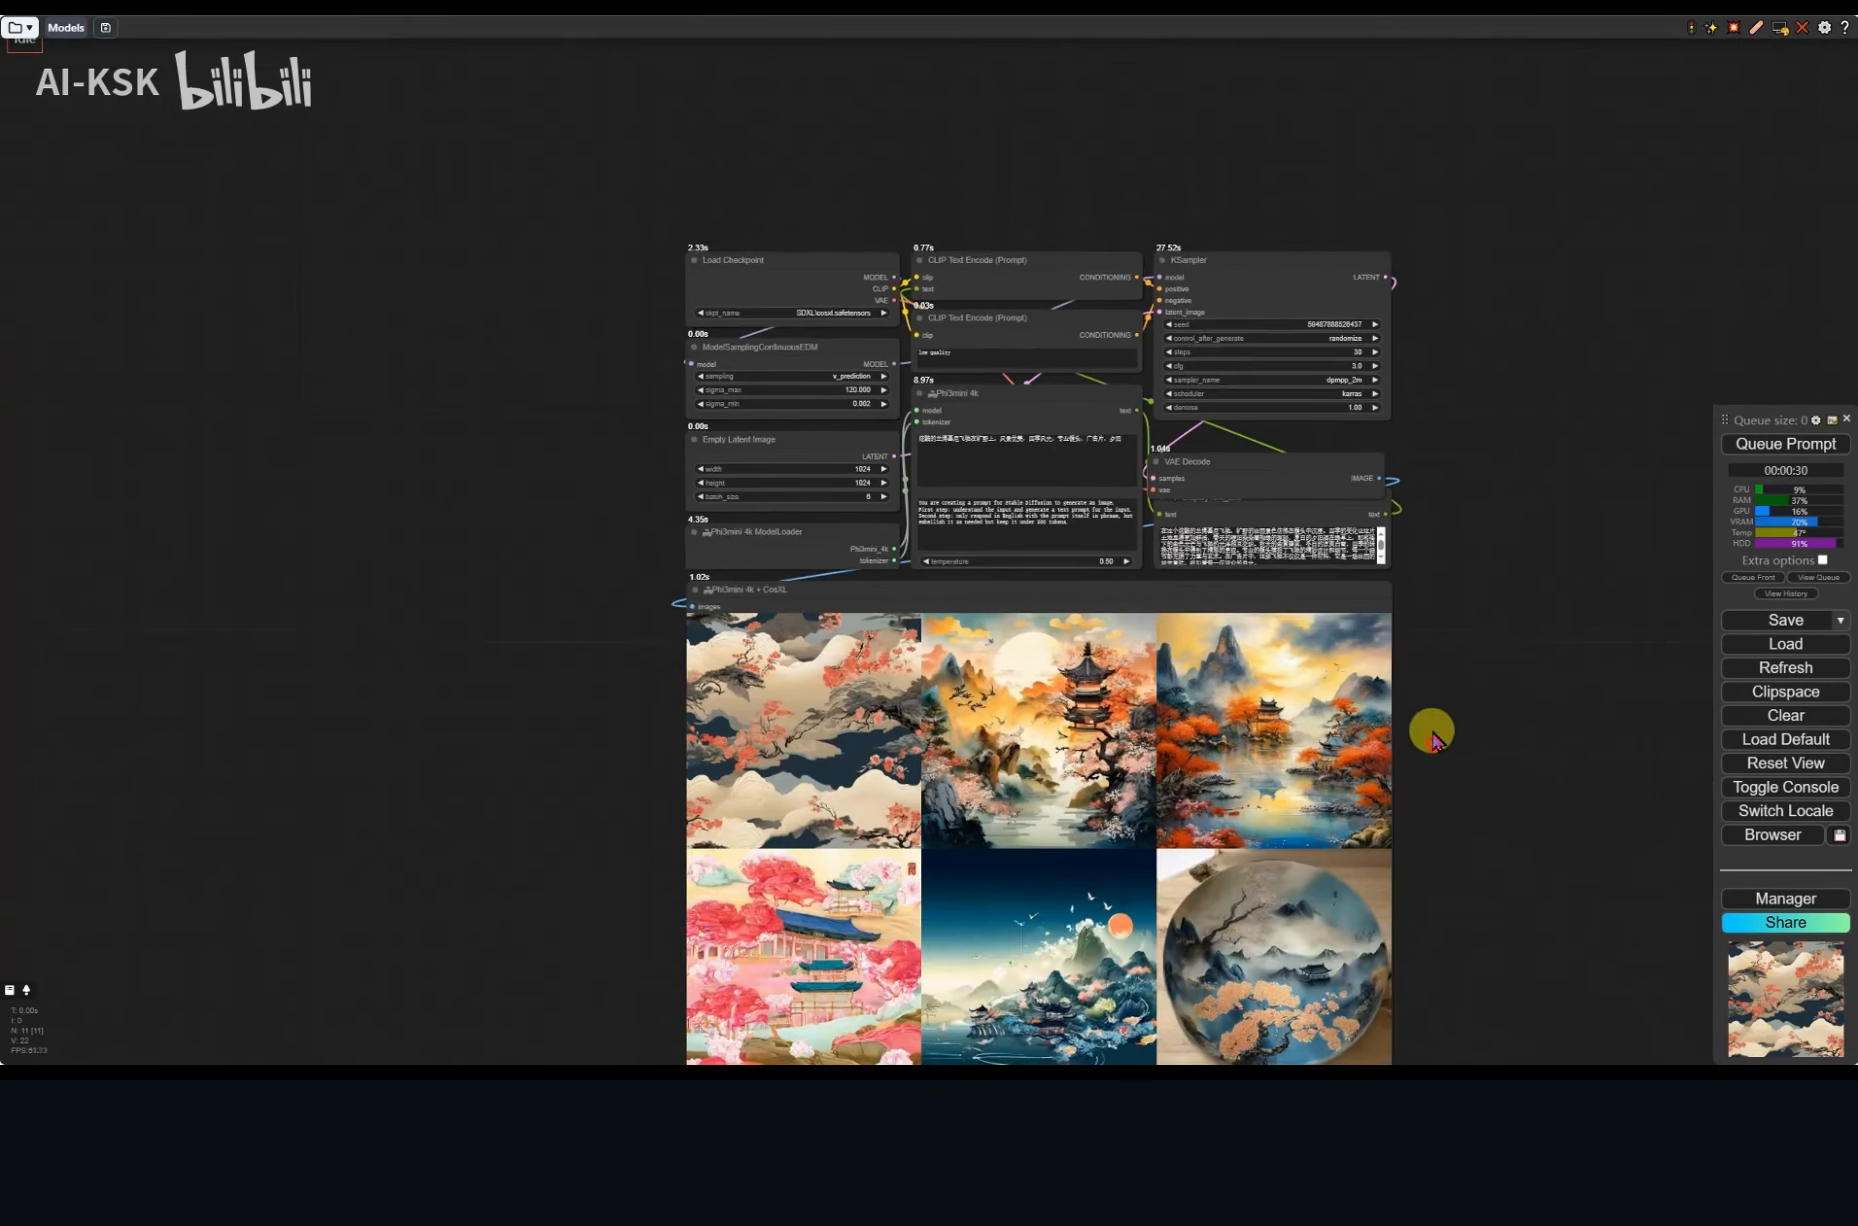
Step: In ComfyUI, enlarge the round-plate landscape in the Phi3mini 4k + CosXL preview and step back through the preceding images
{"action": "left_click_drag", "start_coordinate": [1430, 729], "coordinate": [1368, 535]}
{"action": "left_click", "coordinate": [1242, 755]}
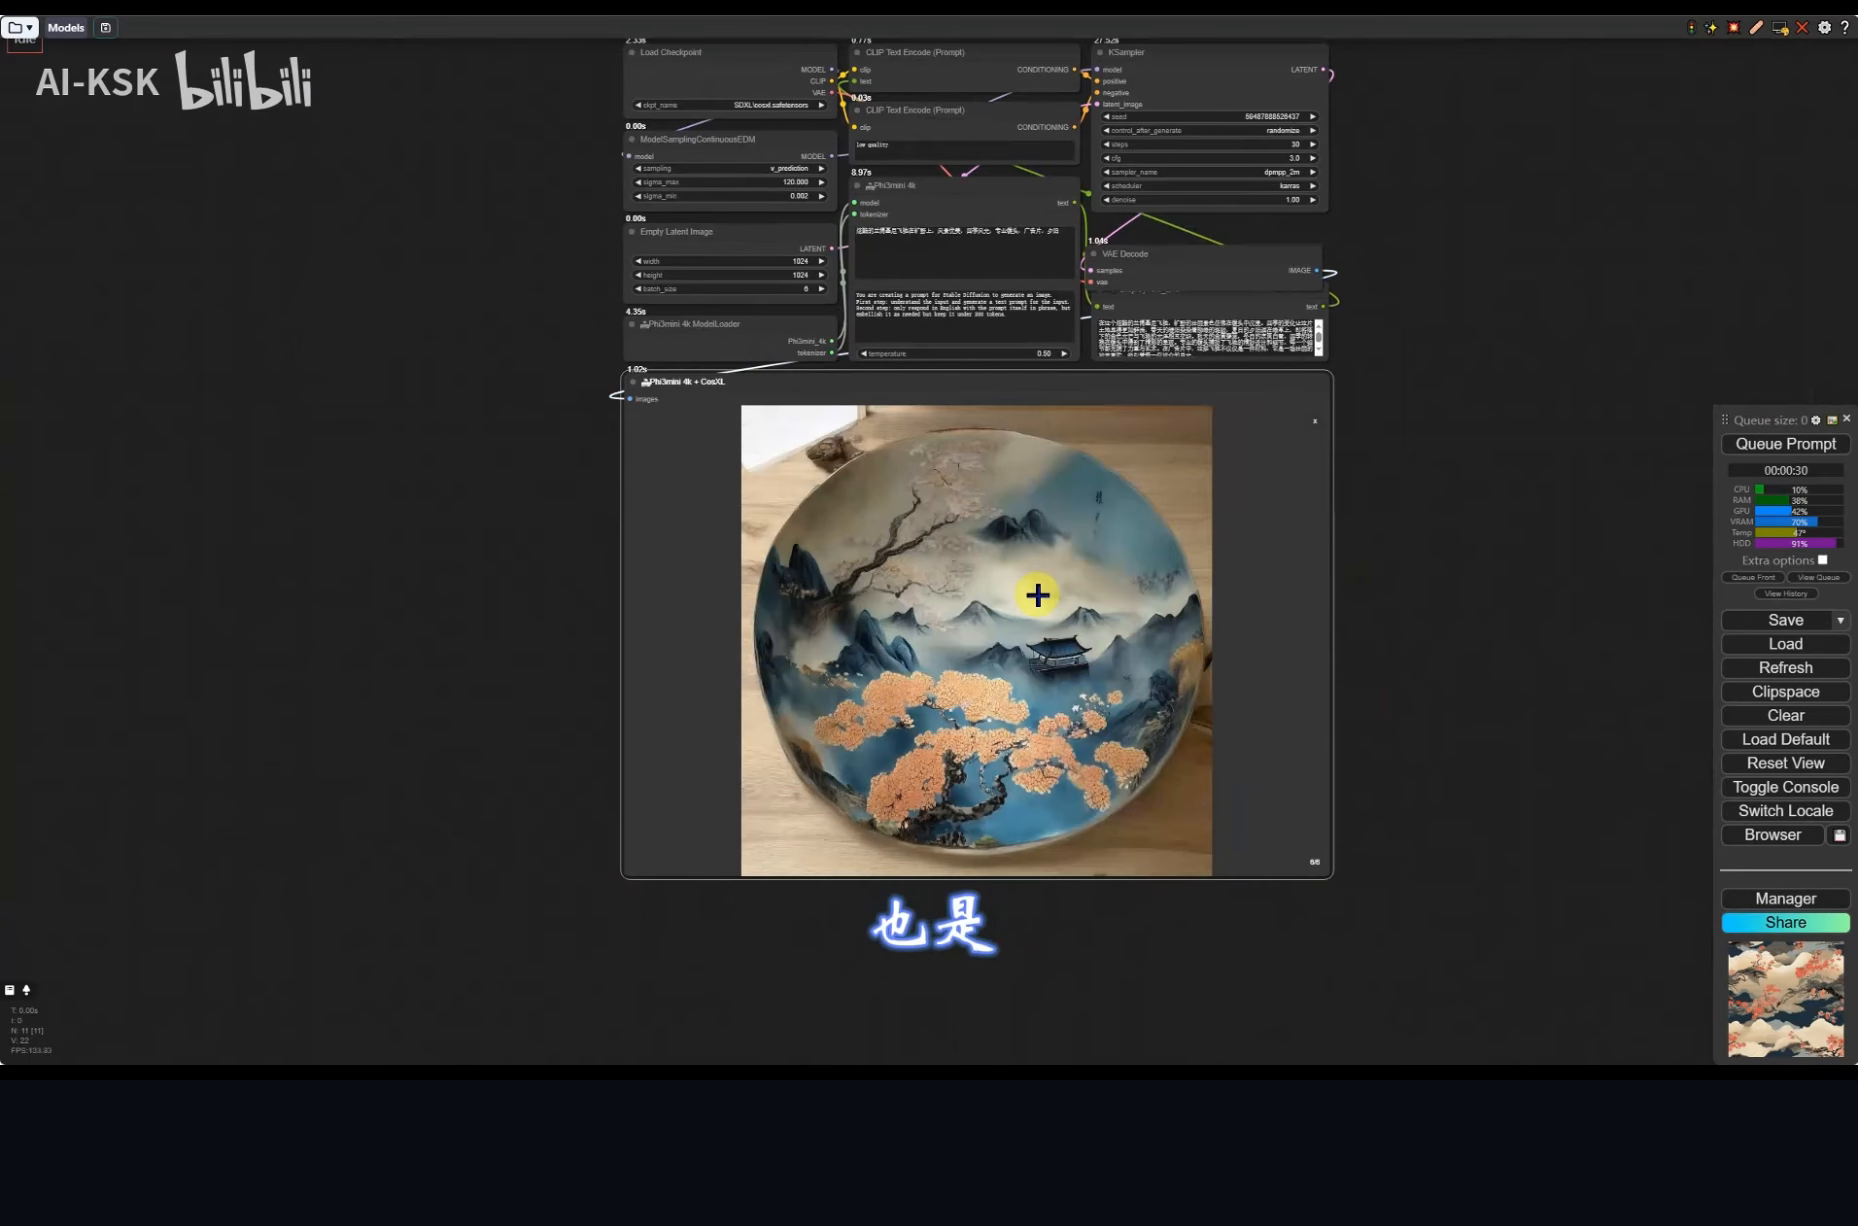
{"action": "key", "text": "Left"}
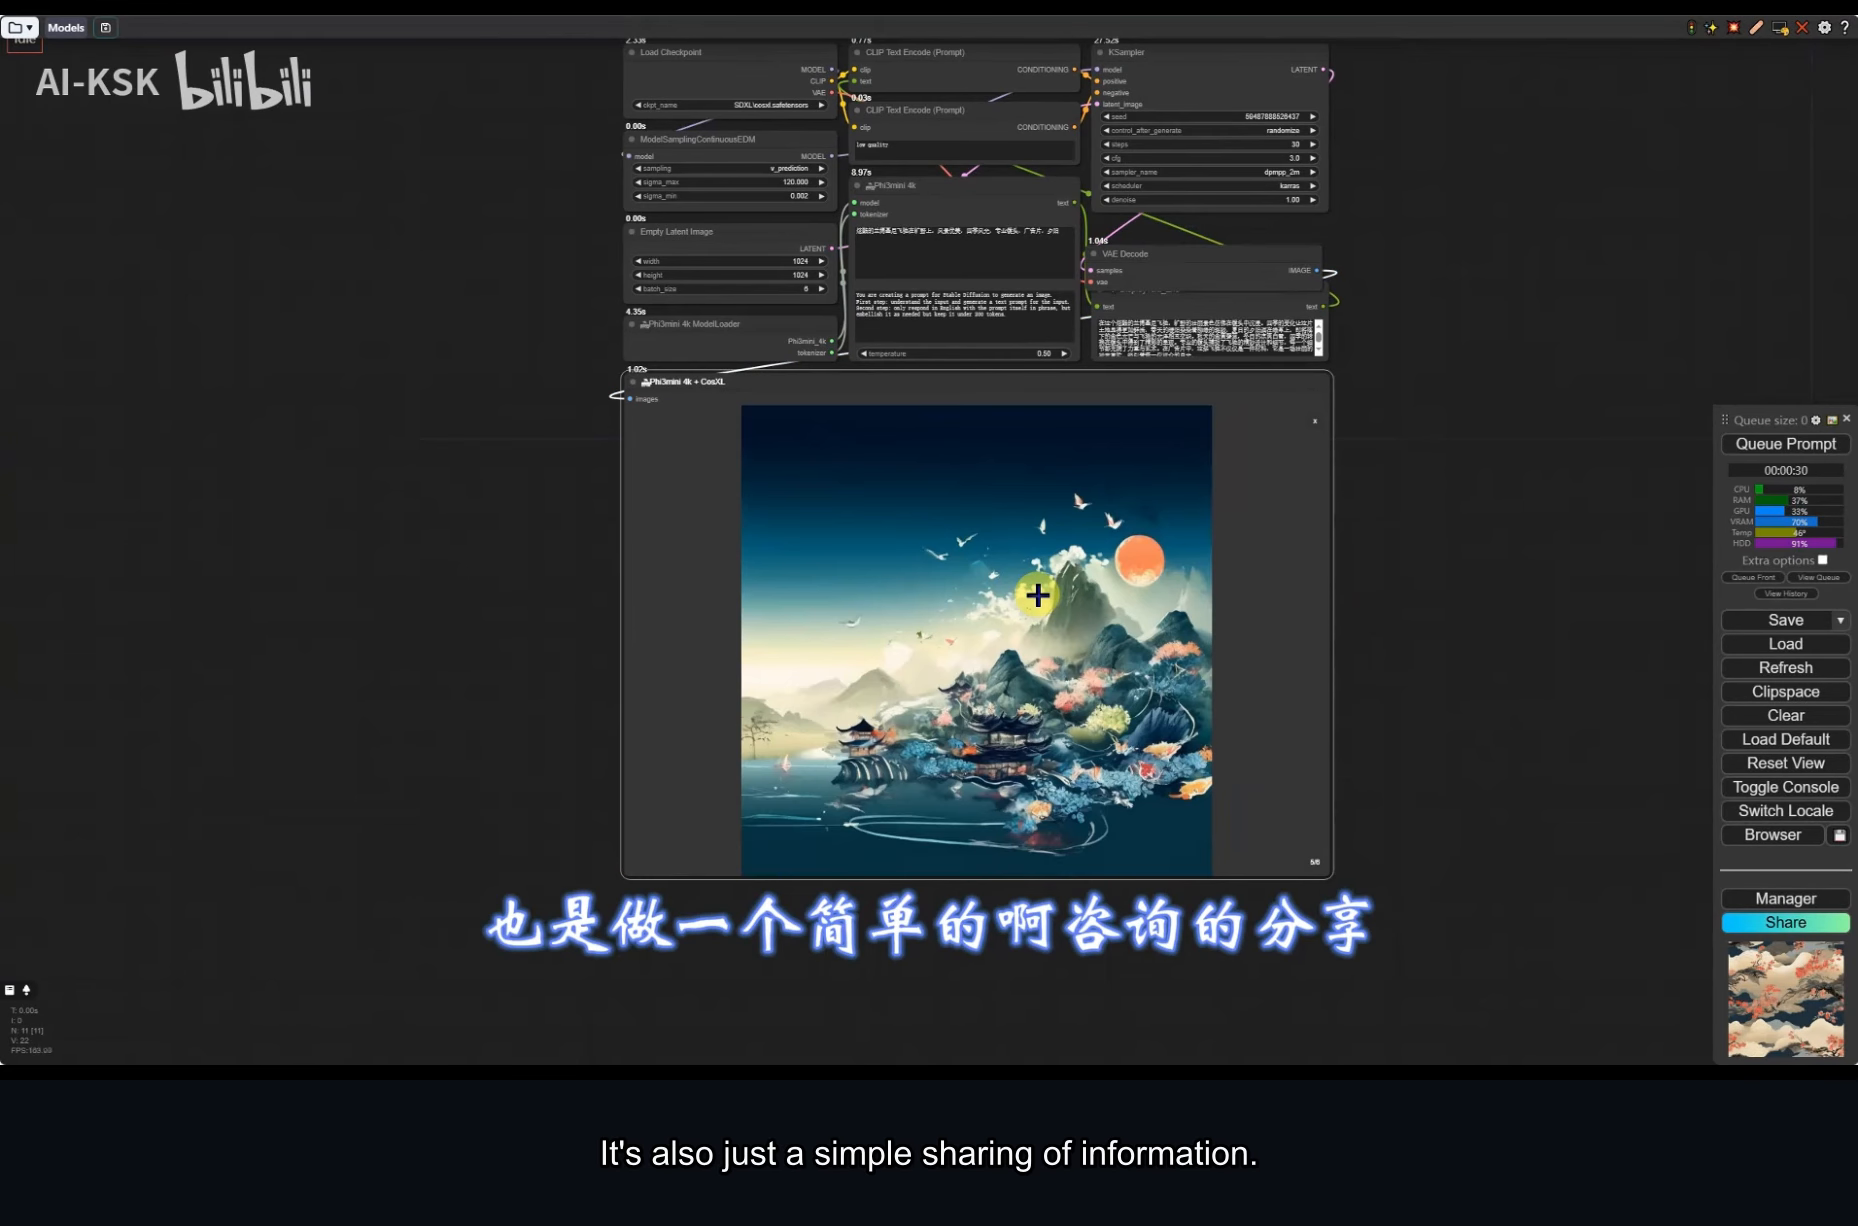
{"action": "key", "text": "Left"}
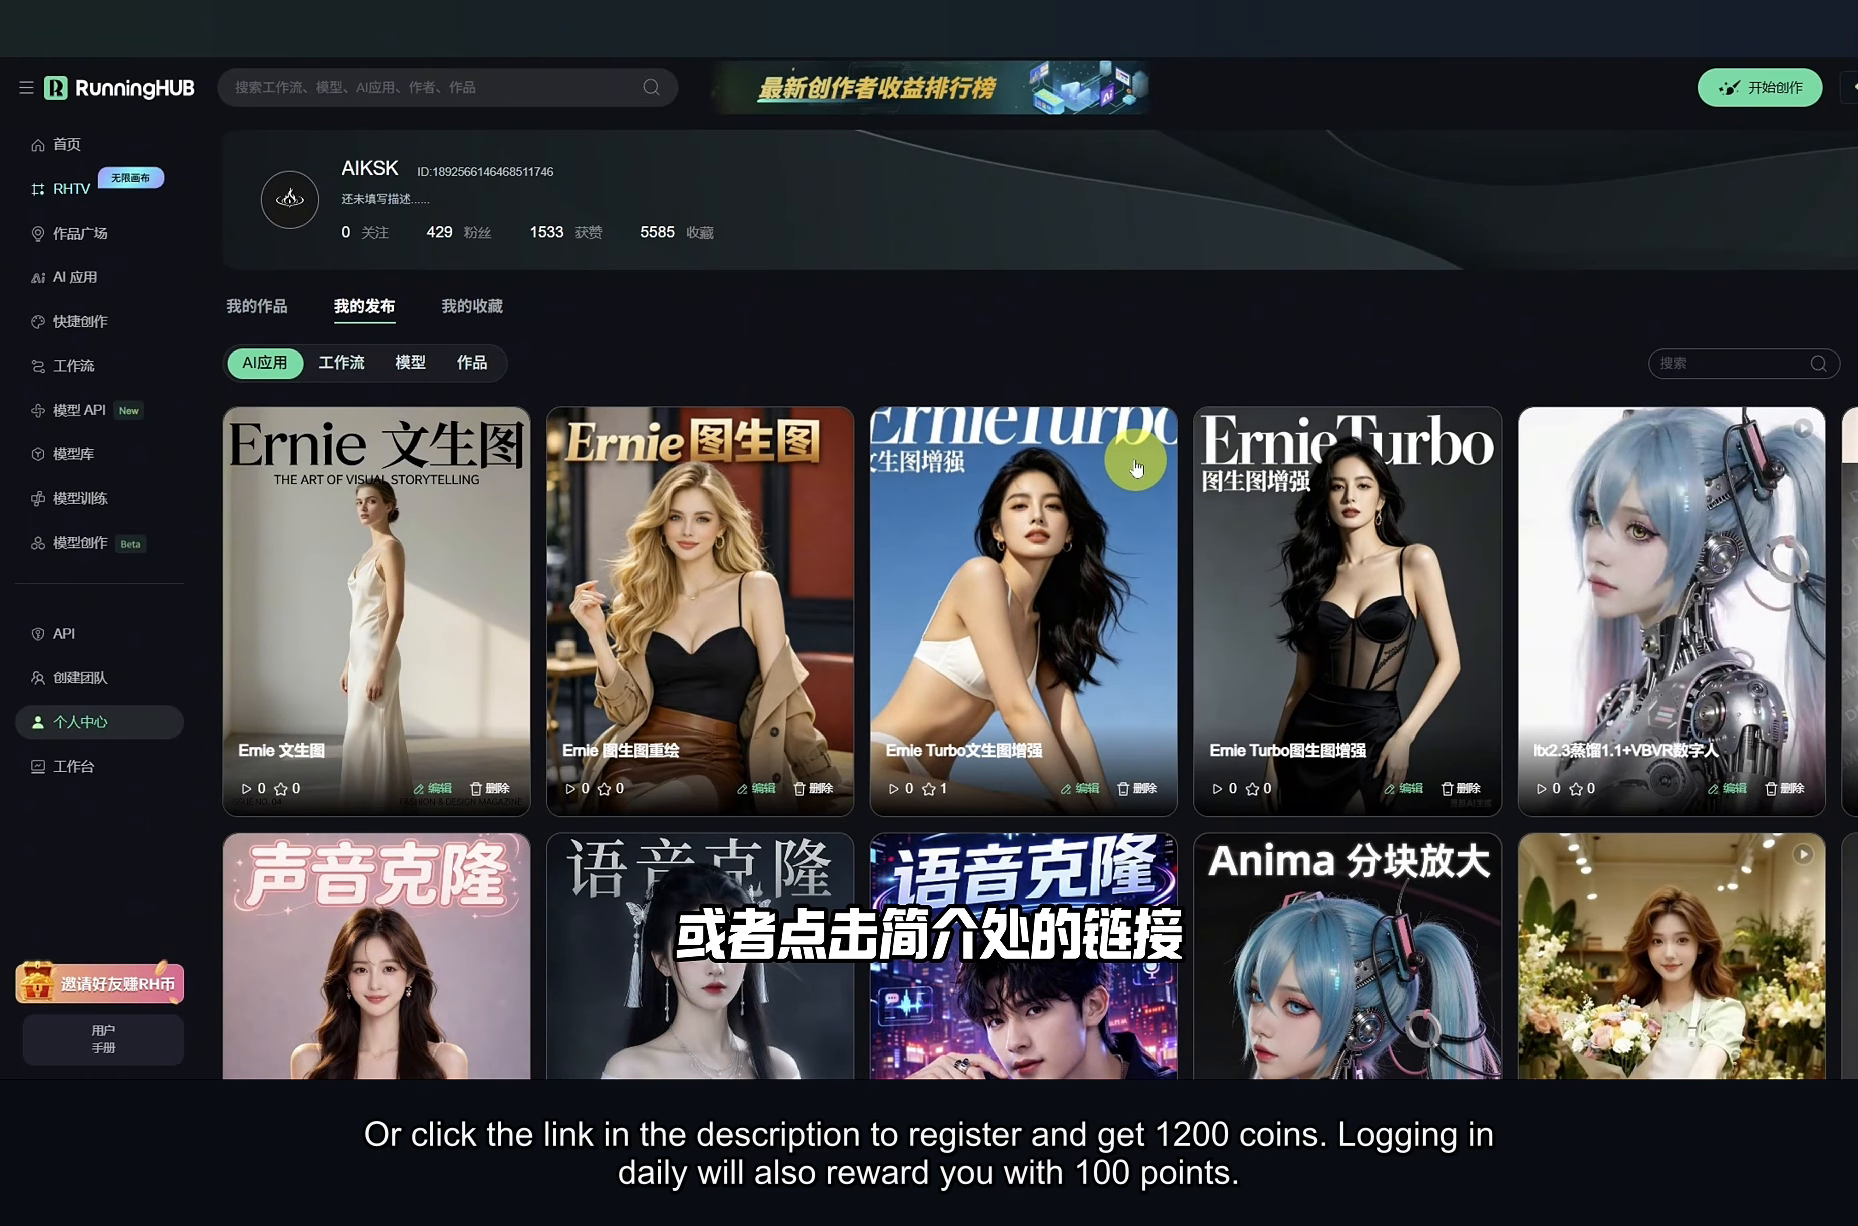
Step: Browse the published AI apps on the AIKSK profile page in RunningHub
{"action": "scroll", "coordinate": [1134, 468], "scroll_direction": "down", "scroll_amount": 15}
{"action": "scroll", "coordinate": [1143, 480], "scroll_direction": "down", "scroll_amount": 3}
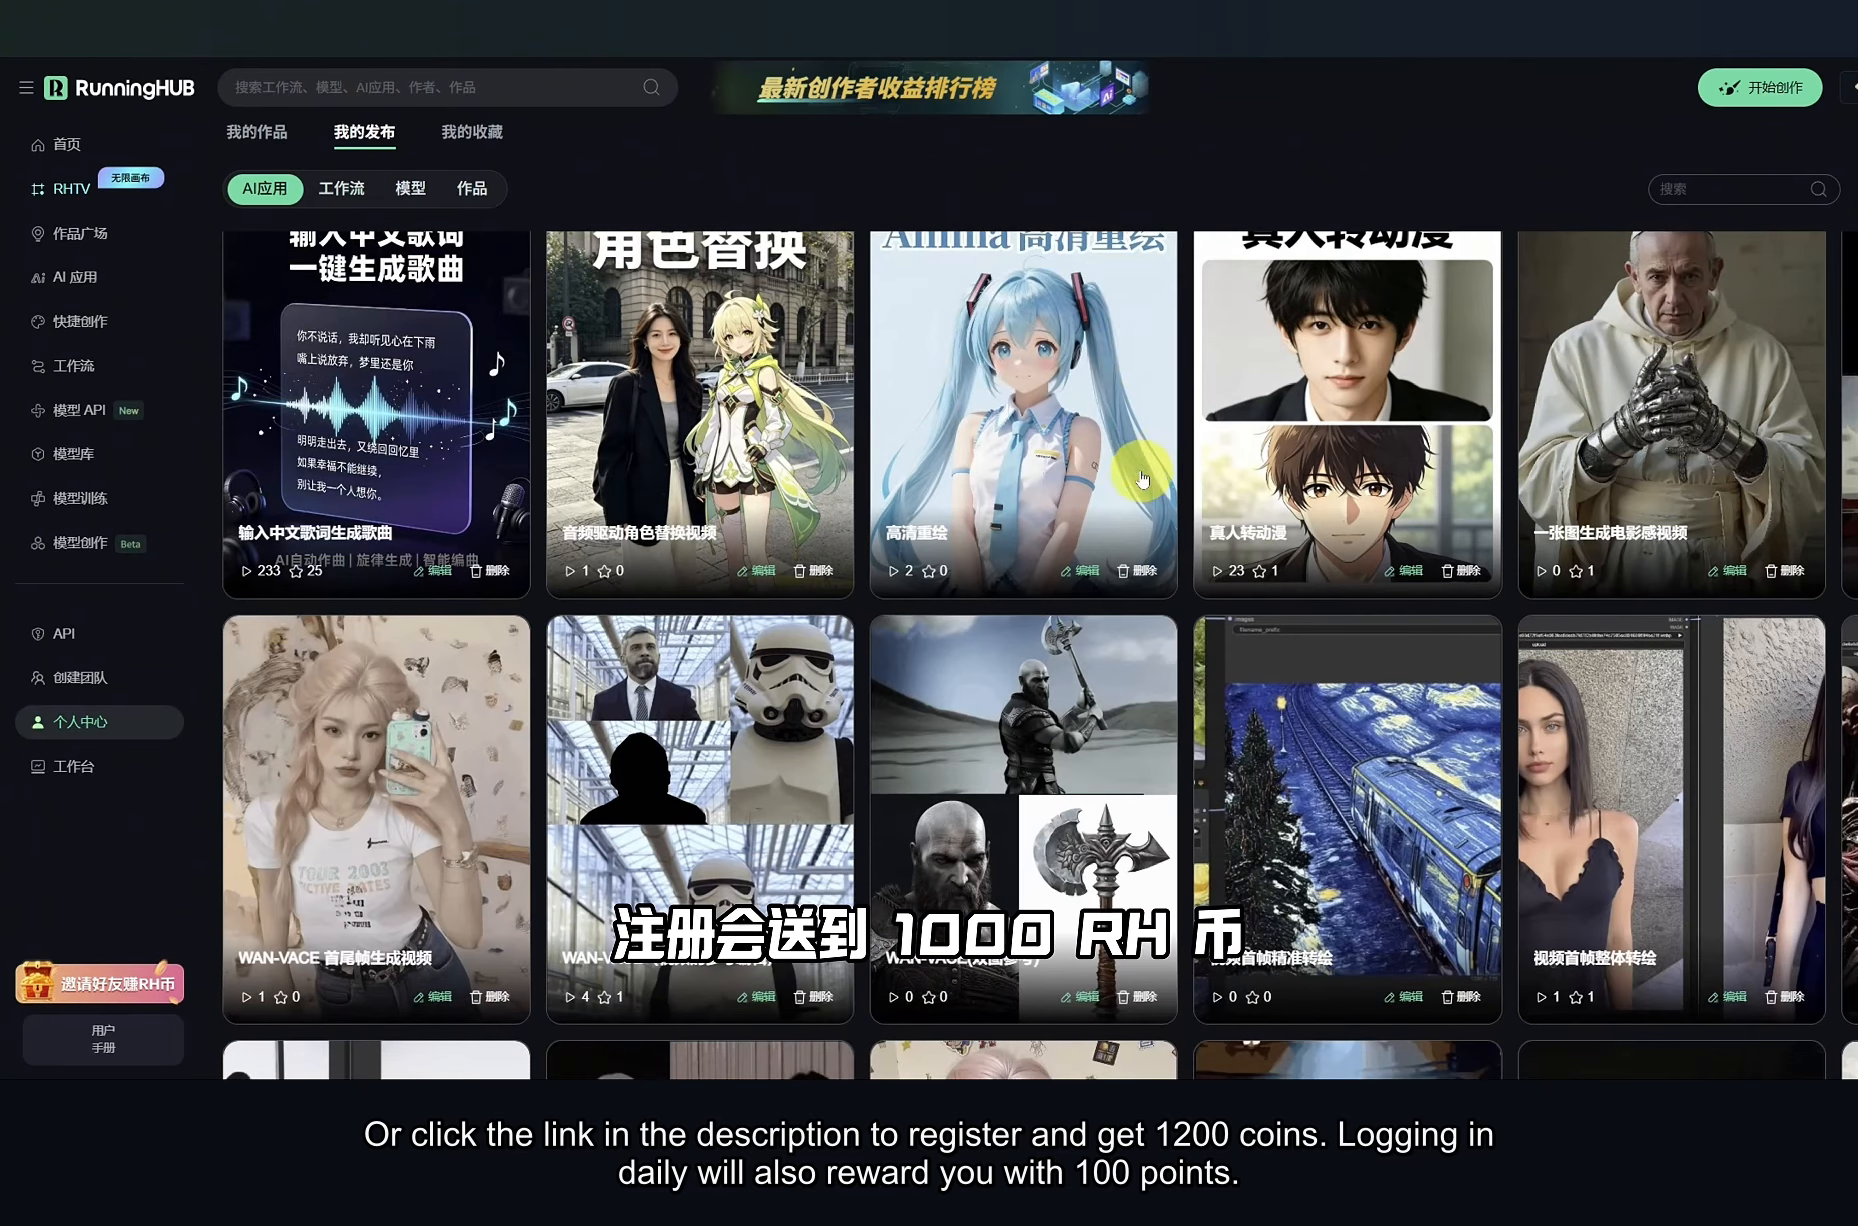
{"action": "scroll", "coordinate": [1146, 479], "scroll_direction": "down", "scroll_amount": 4}
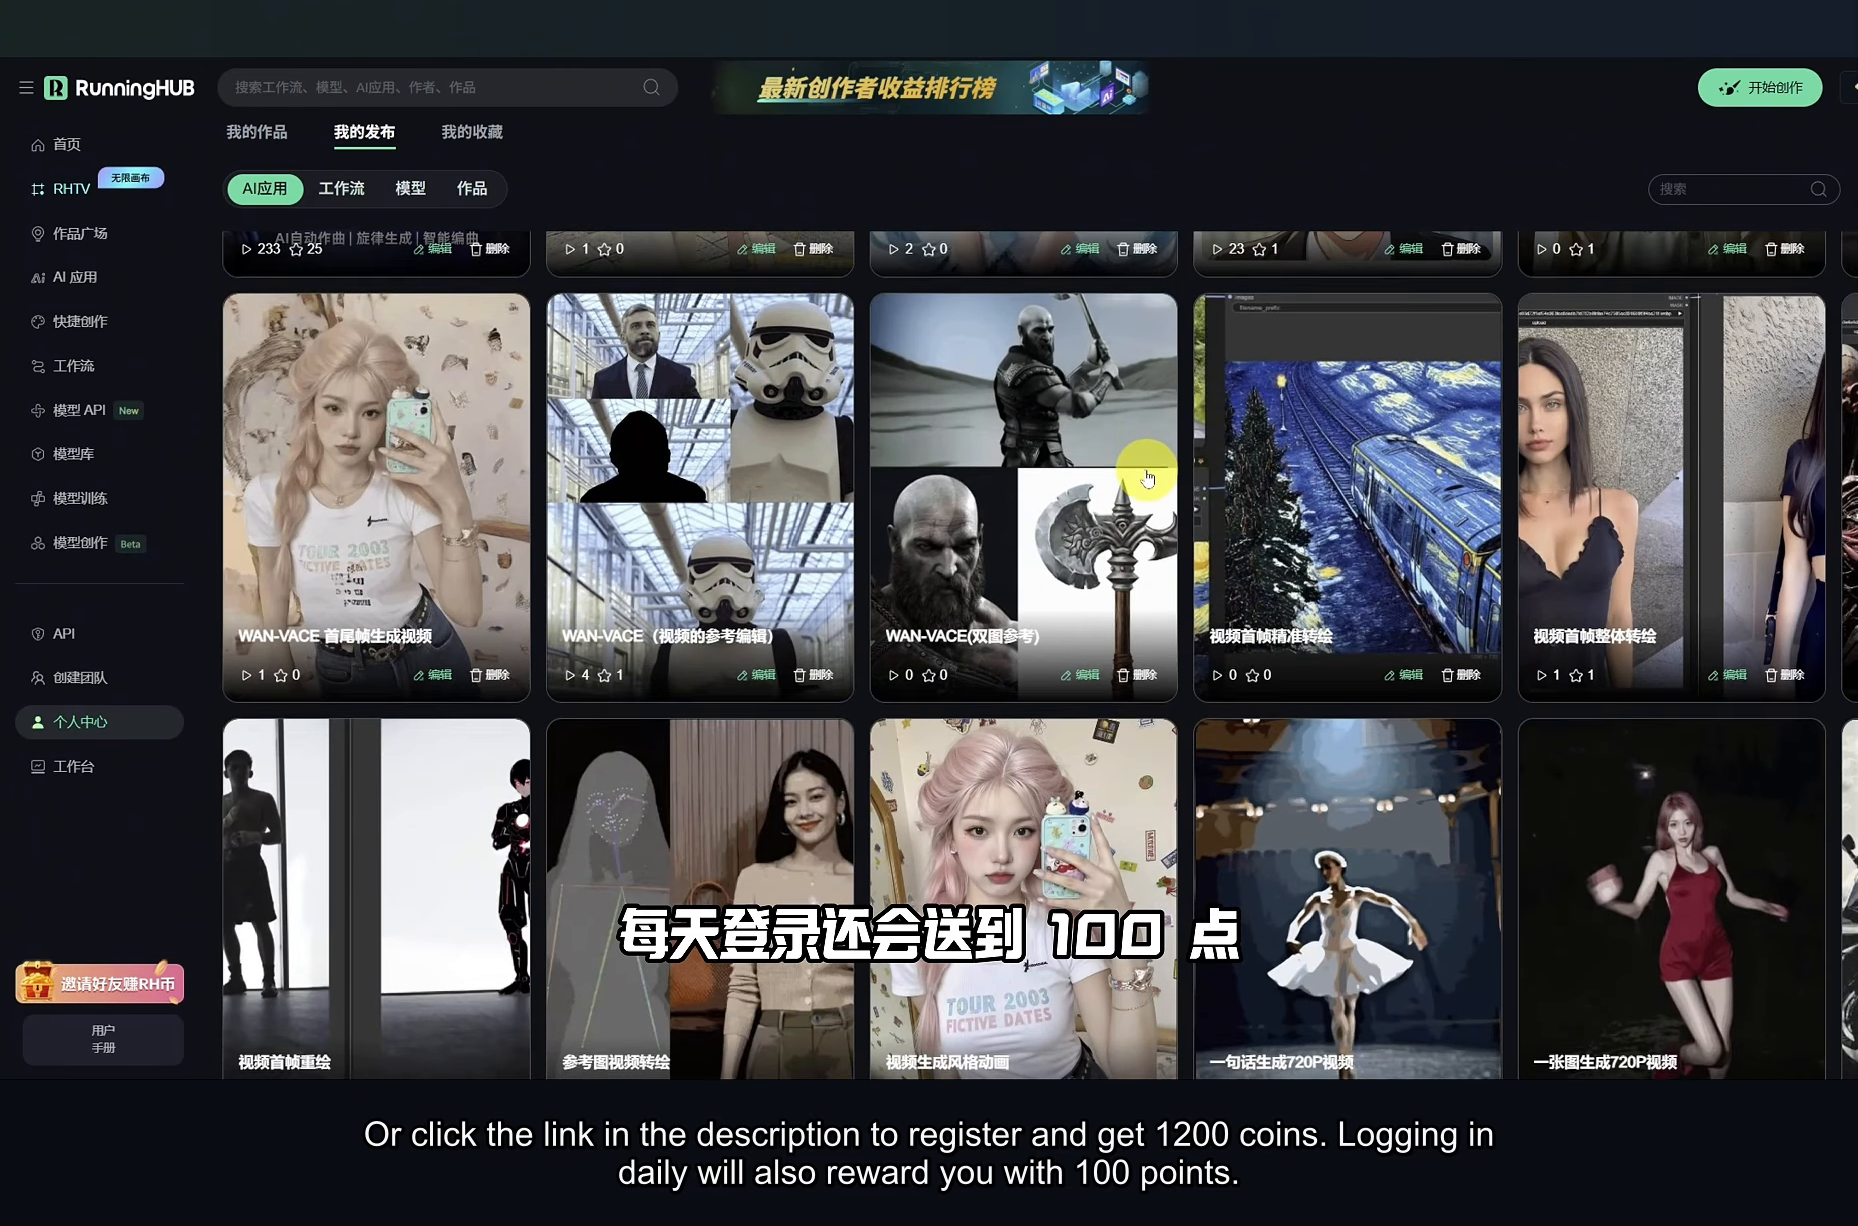
{"action": "scroll", "coordinate": [1146, 470], "scroll_direction": "down", "scroll_amount": 3}
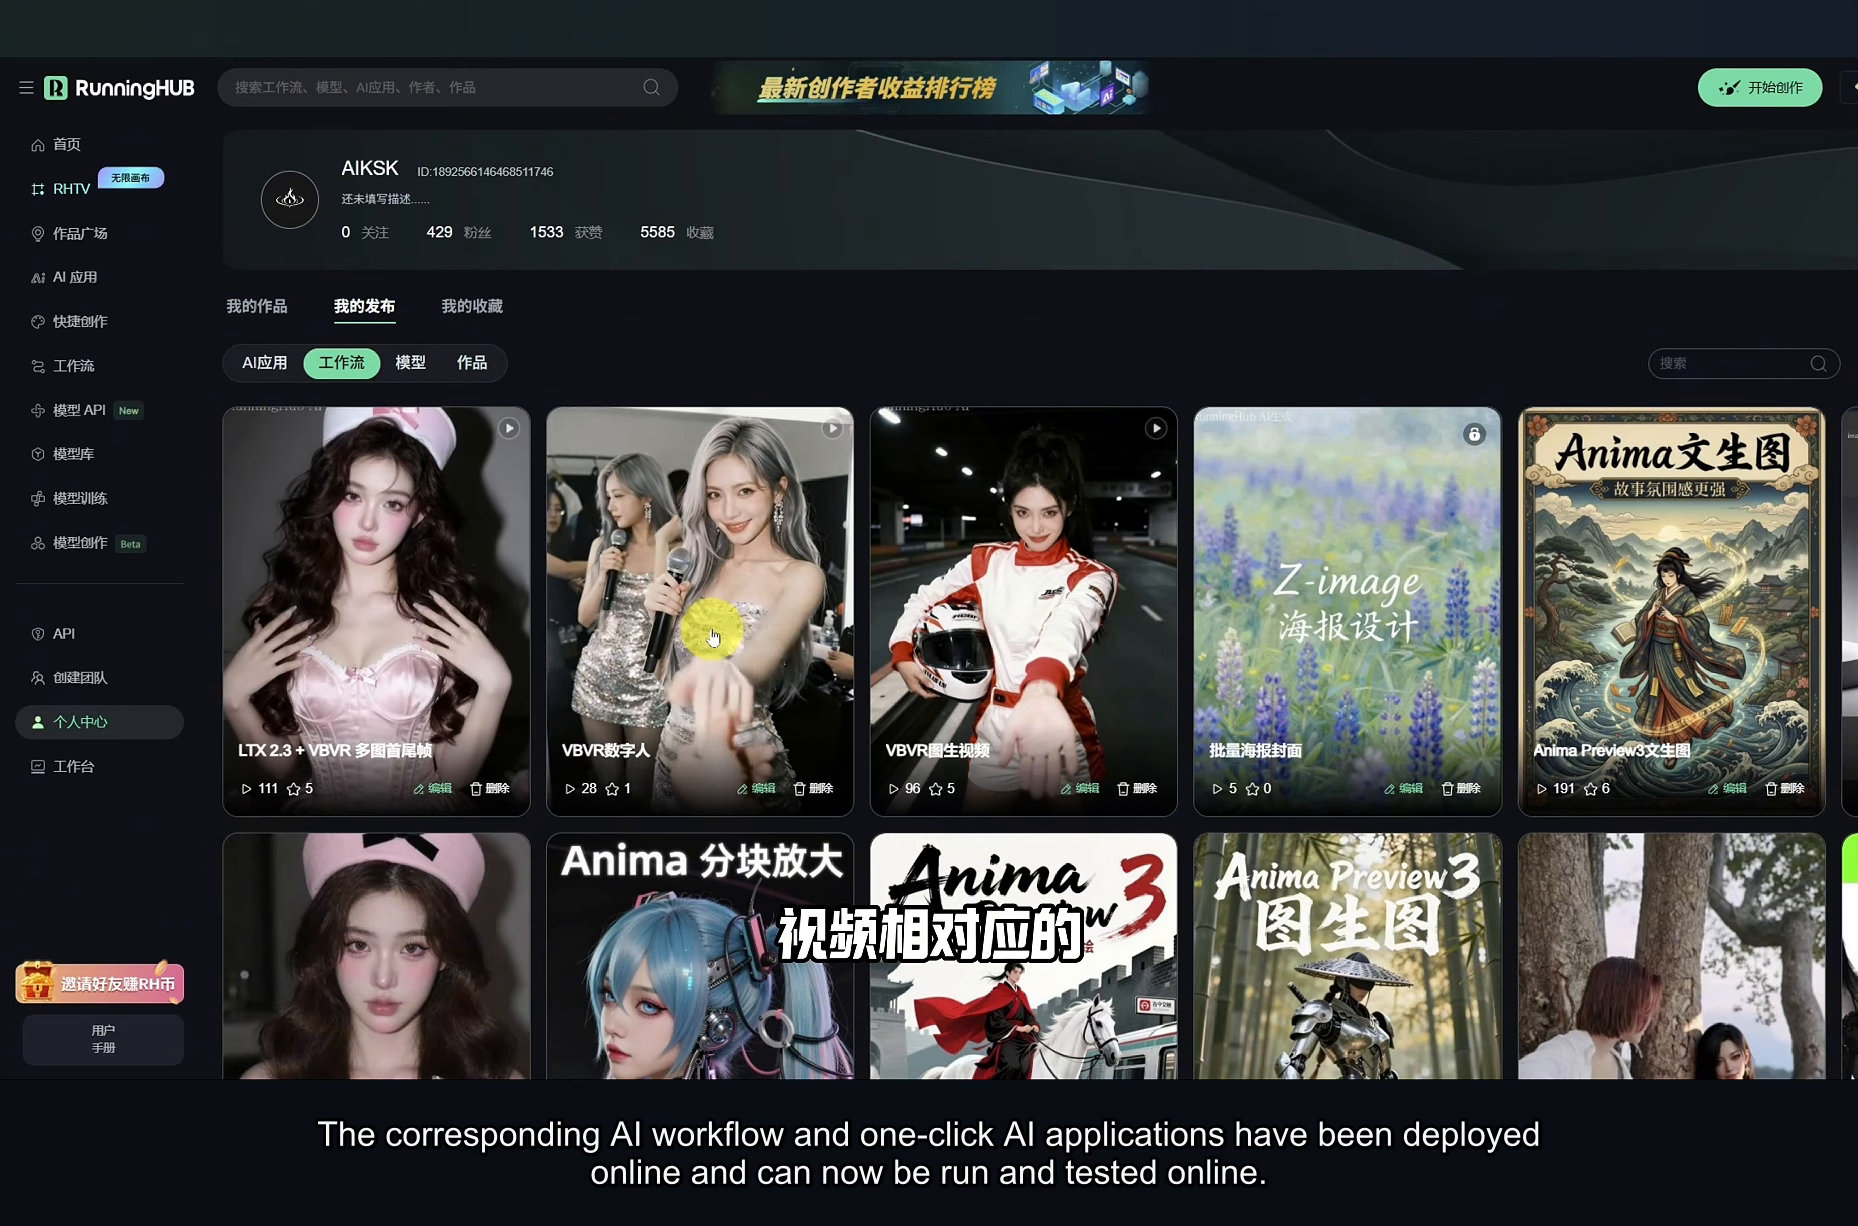
Step: Open the LTX 2.3 + VBVR 多图首尾帧 application and examine its reference images and action prompt
{"action": "left_click", "coordinate": [297, 660]}
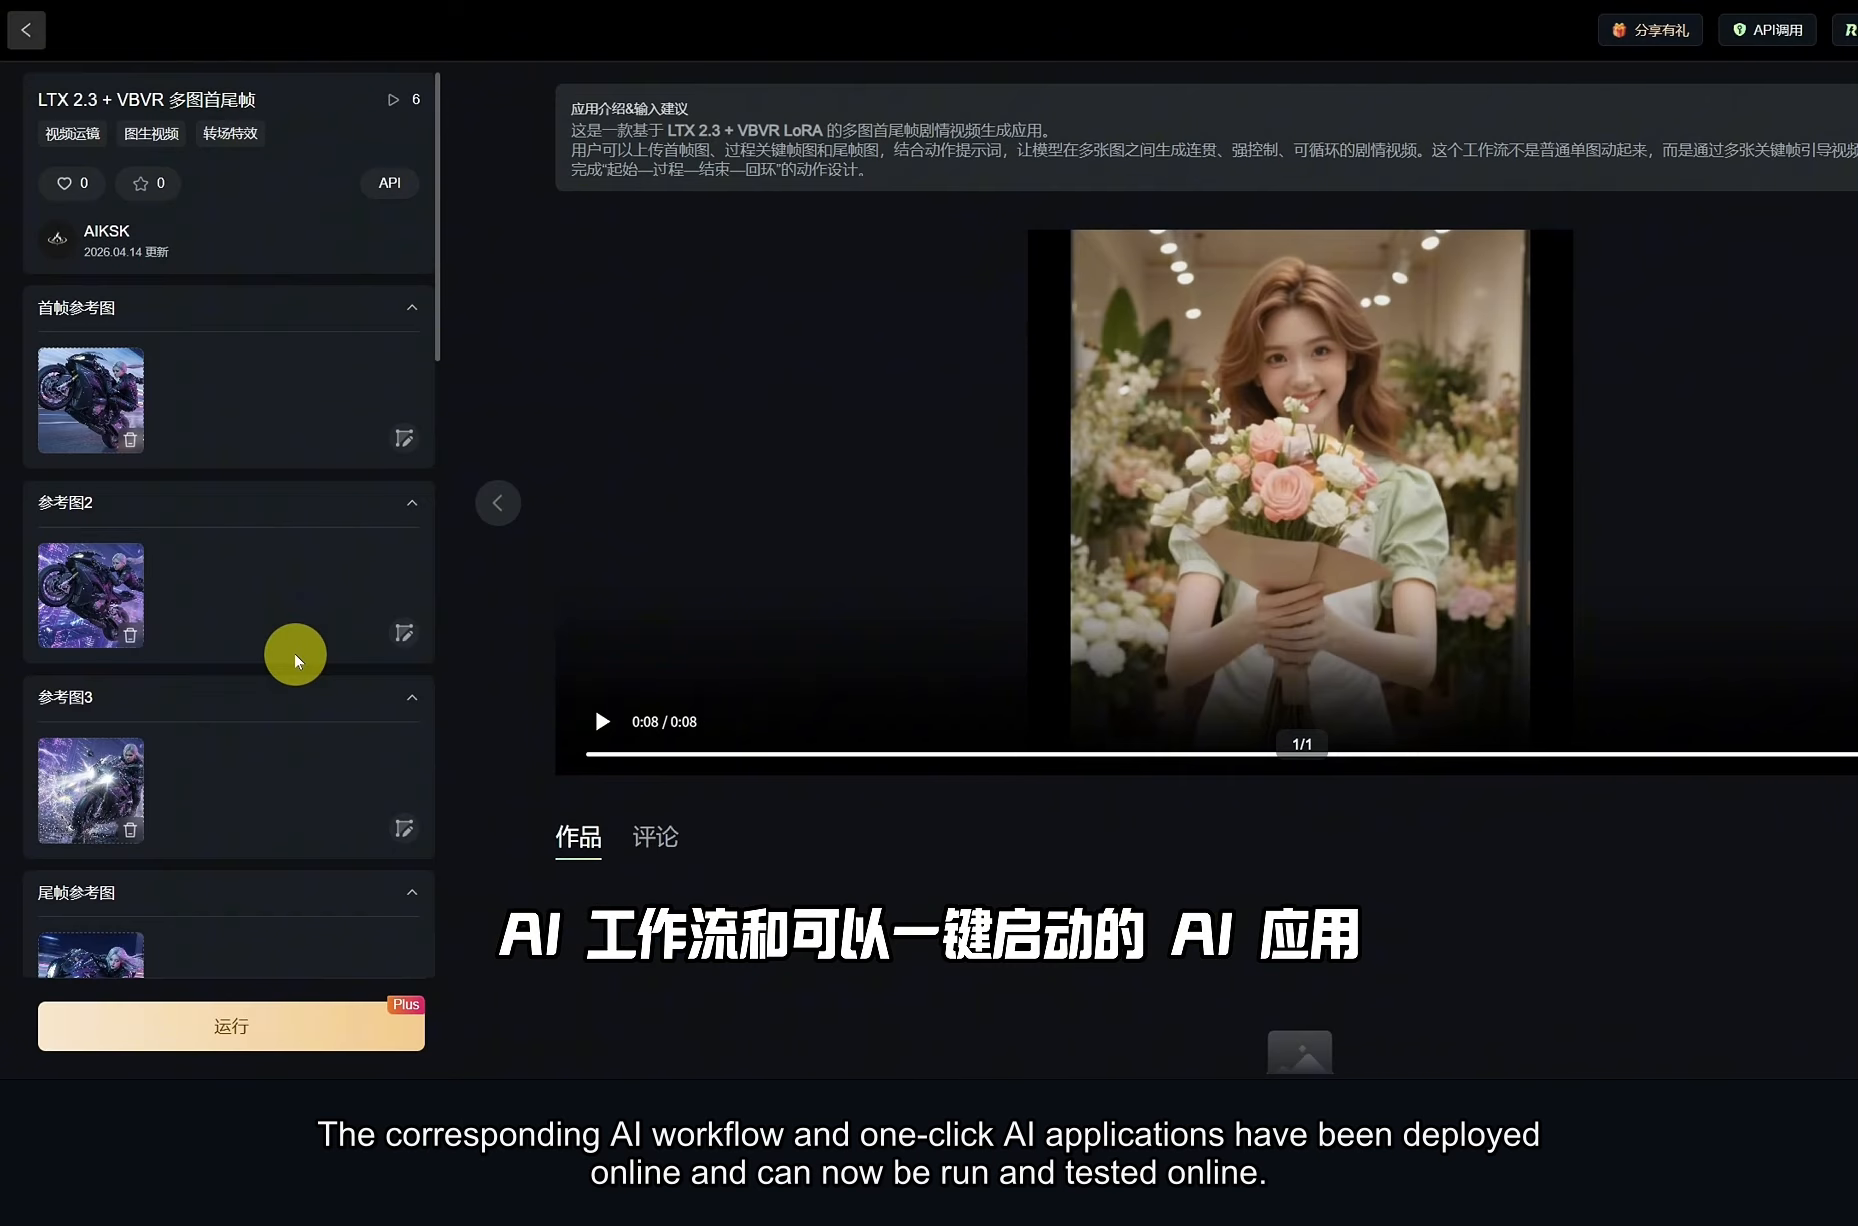
{"action": "scroll", "coordinate": [268, 612], "scroll_direction": "down", "scroll_amount": 3}
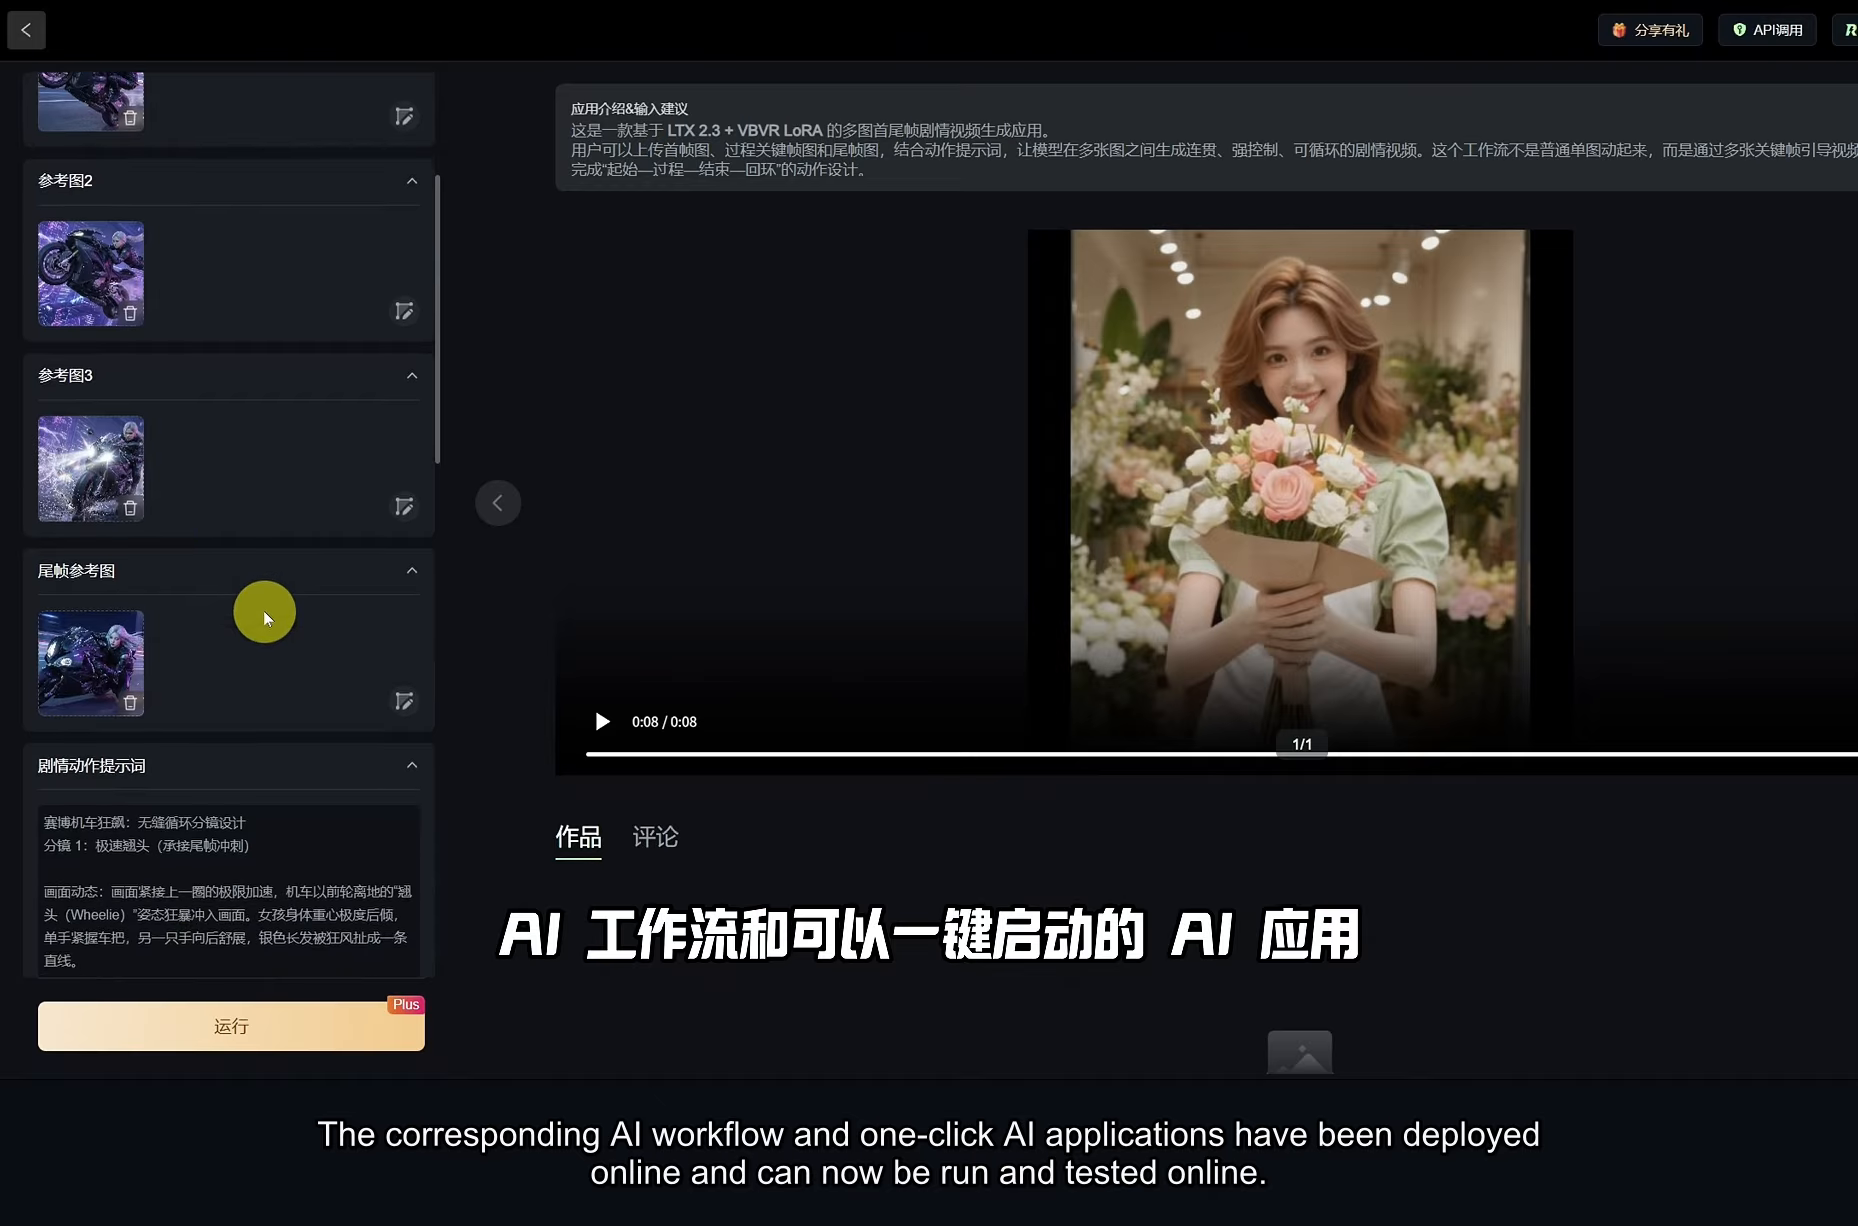